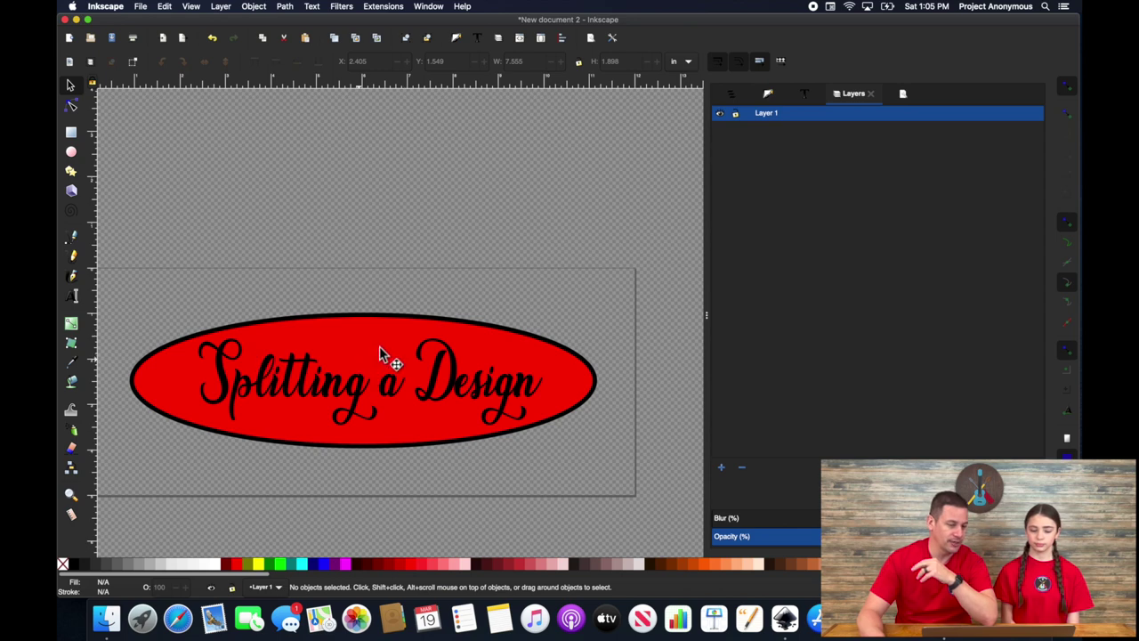
# Move the red oval up and to the right, then undo the move and deselect it.
pyautogui.click(381, 355)
pyautogui.moveTo(394, 356); pyautogui.dragTo(390, 327)
pyautogui.hotkey('ctrl', 'z')
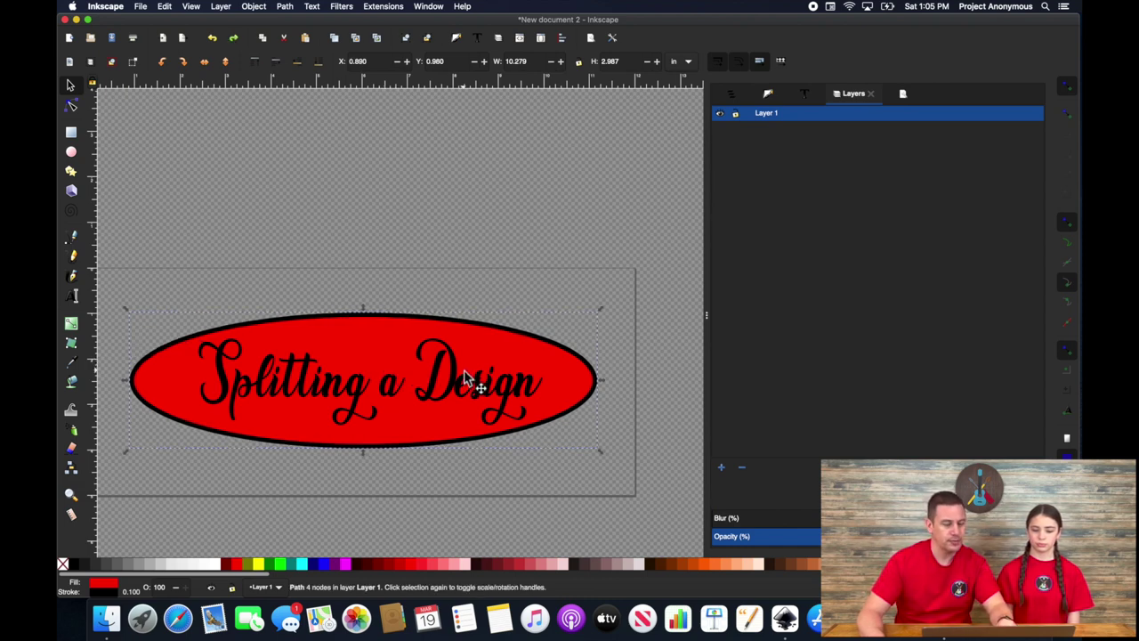
pyautogui.click(408, 293)
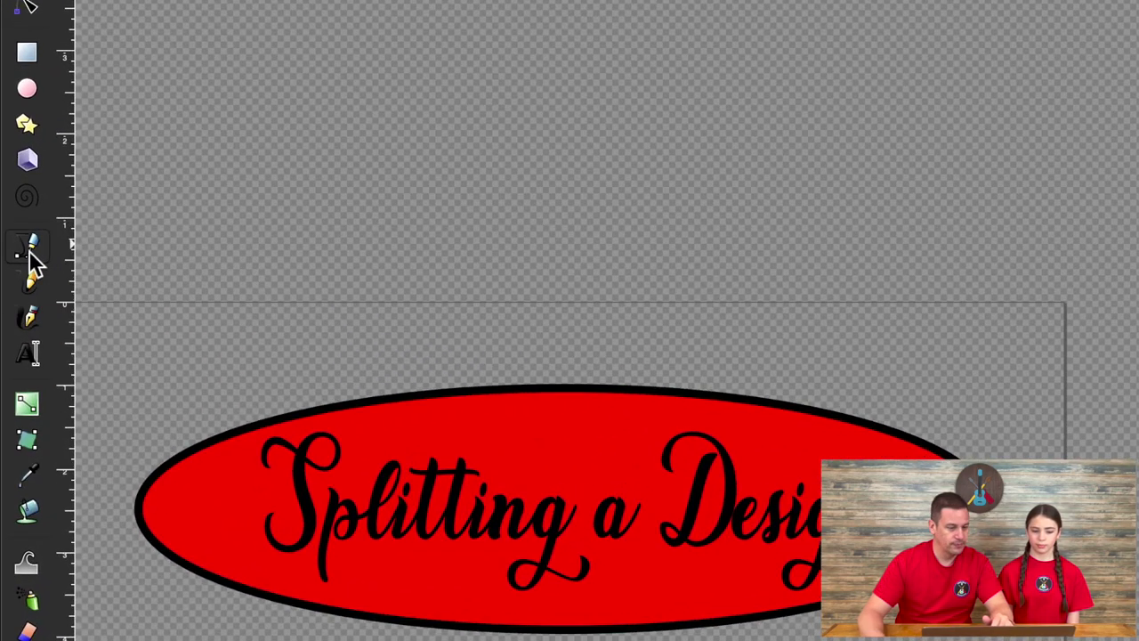
# Draw a straight vertical Bezier line through the oval's centre and nudge it slightly right.
pyautogui.click(29, 249)
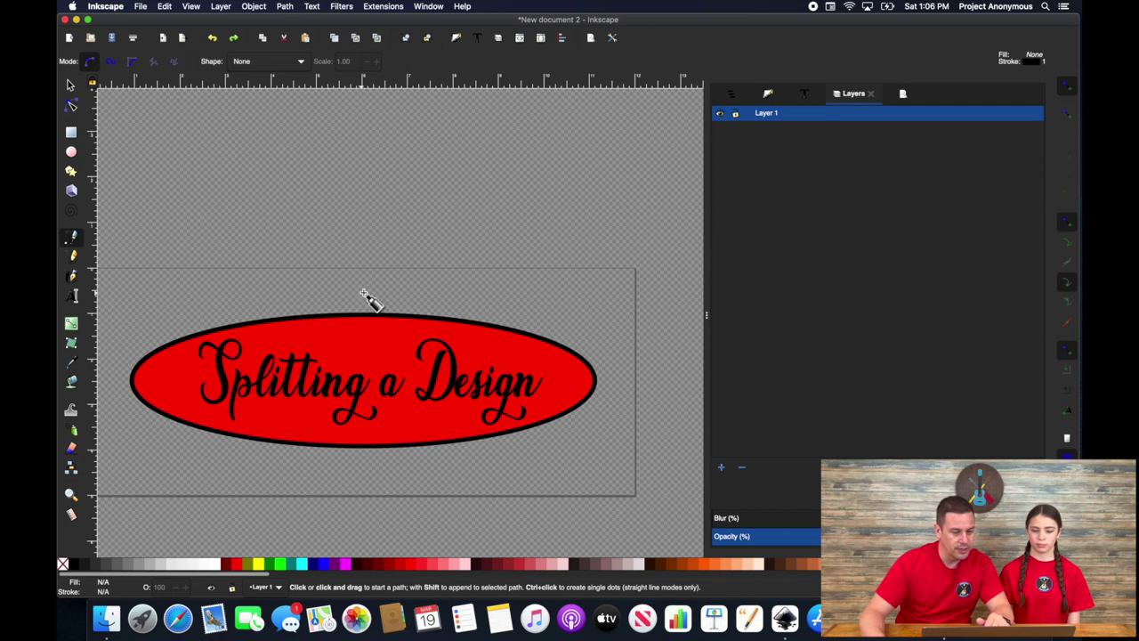
pyautogui.click(363, 291)
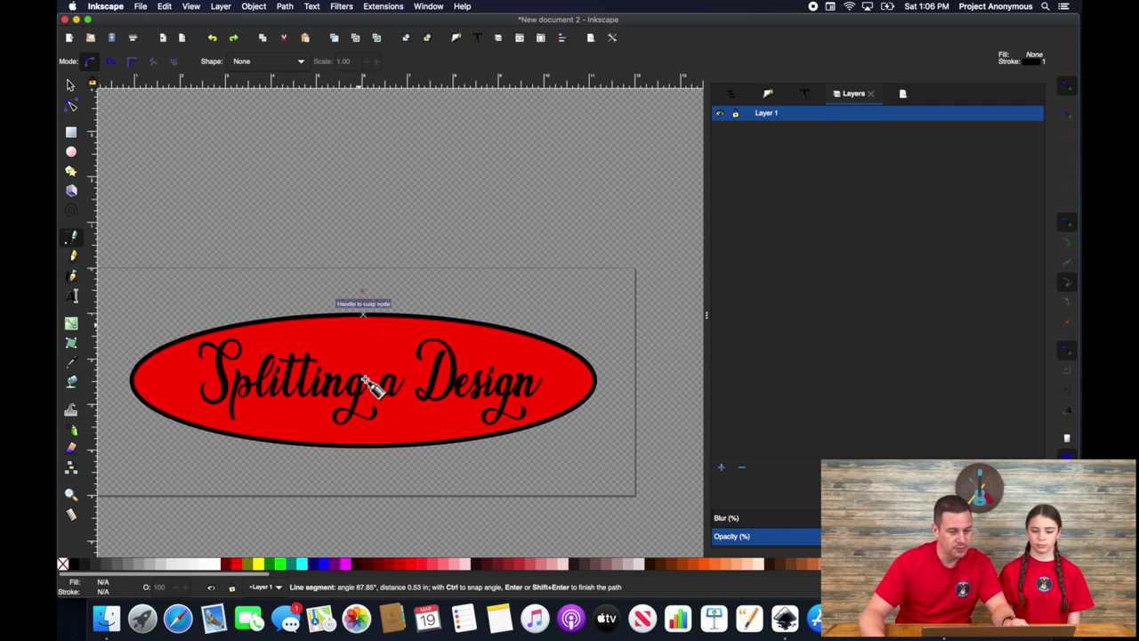
pyautogui.doubleClick(368, 463)
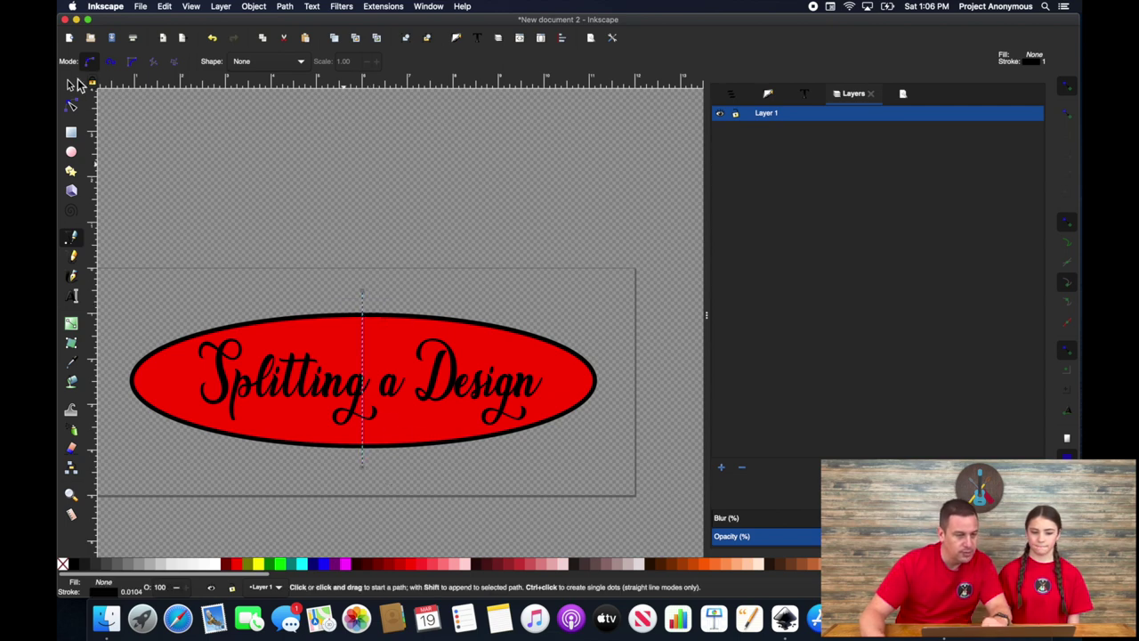
pyautogui.press('s')
pyautogui.moveTo(364, 301); pyautogui.dragTo(372, 303)
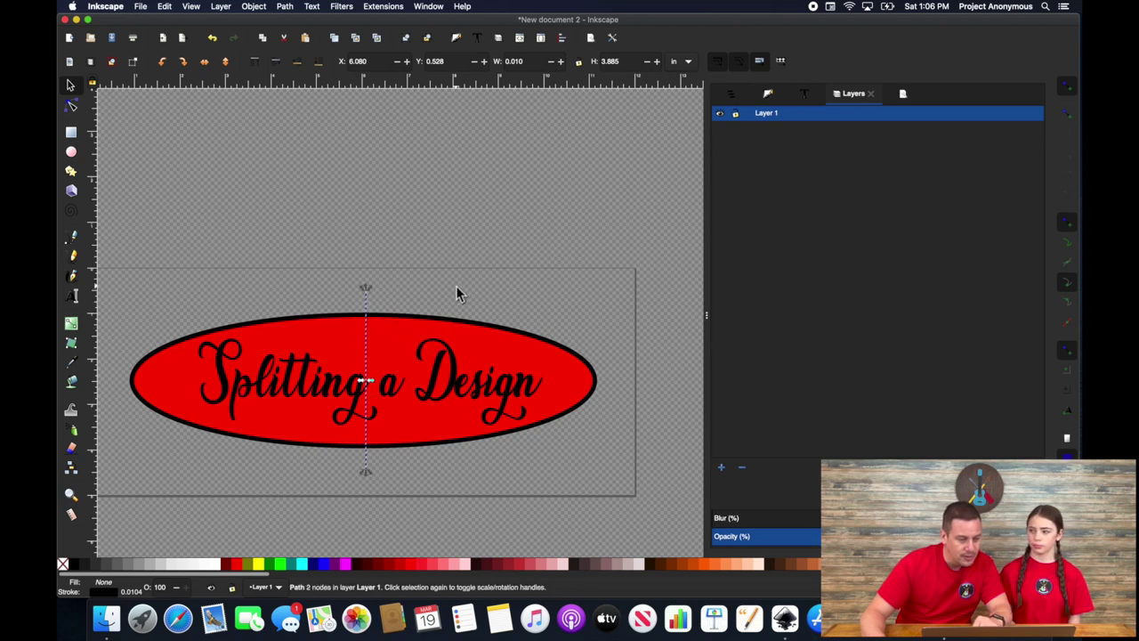
# Open the Objects panel and toggle visibility of the text and oval to identify each object.
pyautogui.click(457, 287)
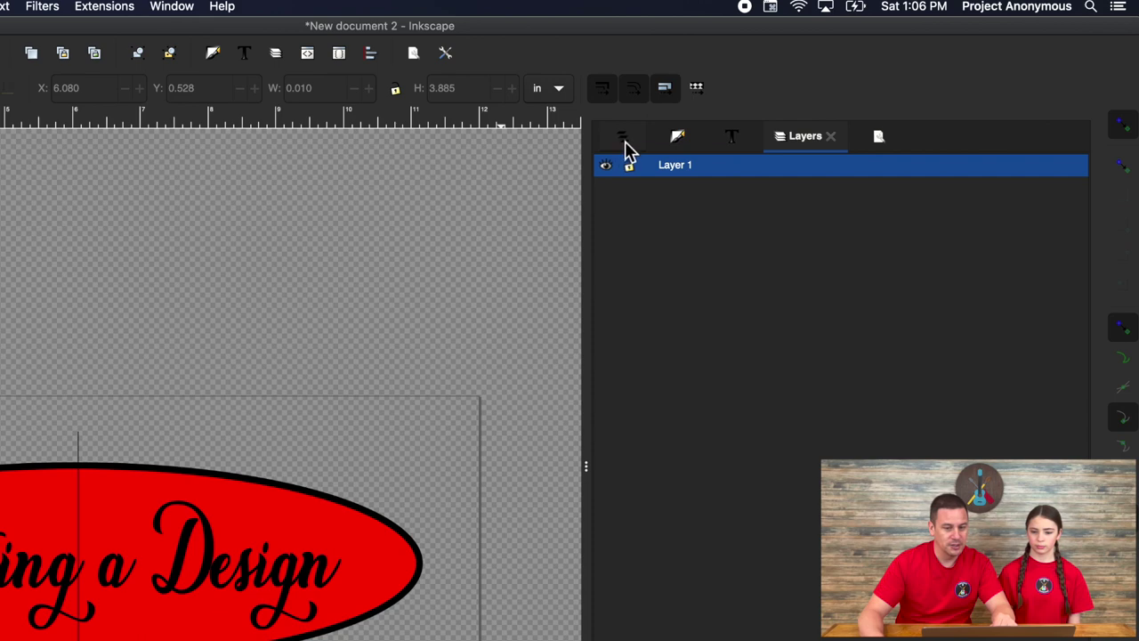
pyautogui.click(731, 95)
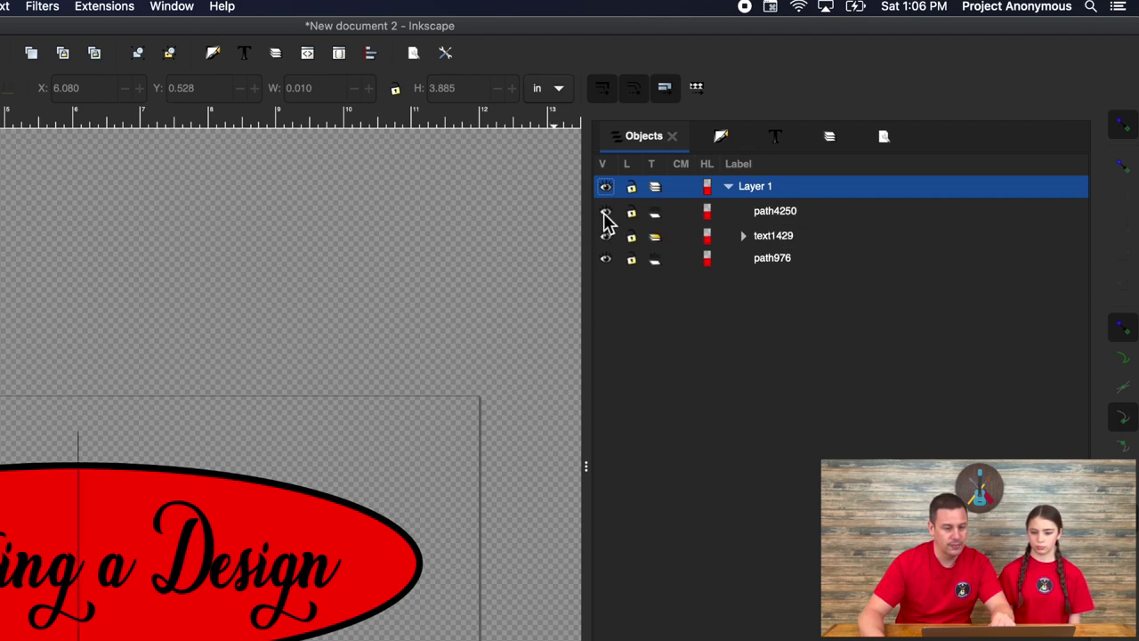
pyautogui.click(605, 238)
pyautogui.click(605, 239)
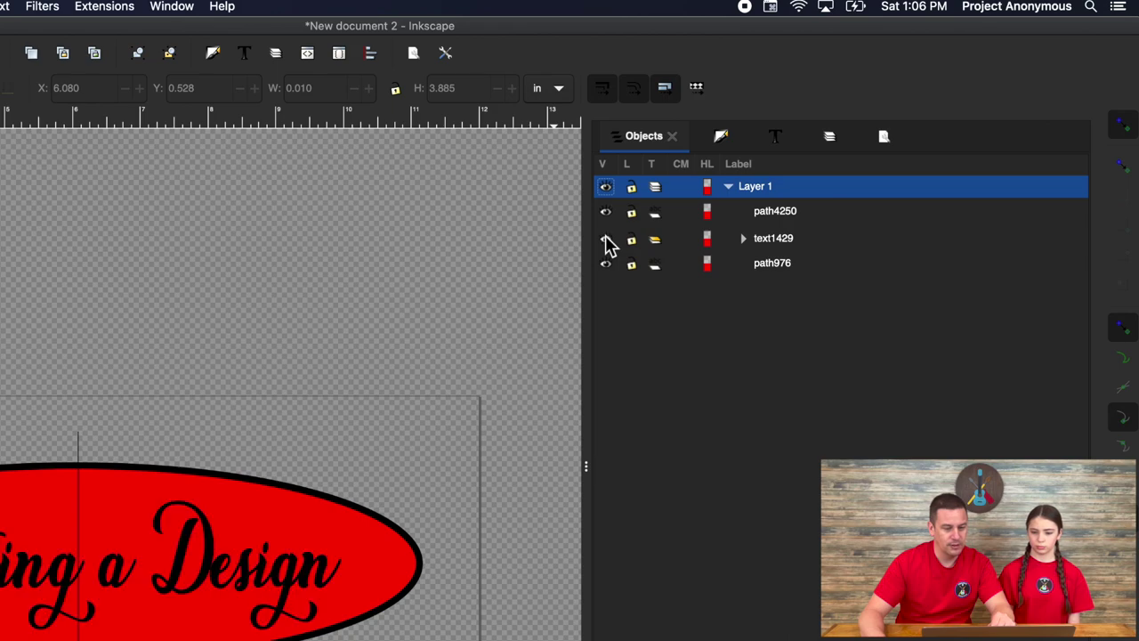
pyautogui.click(607, 266)
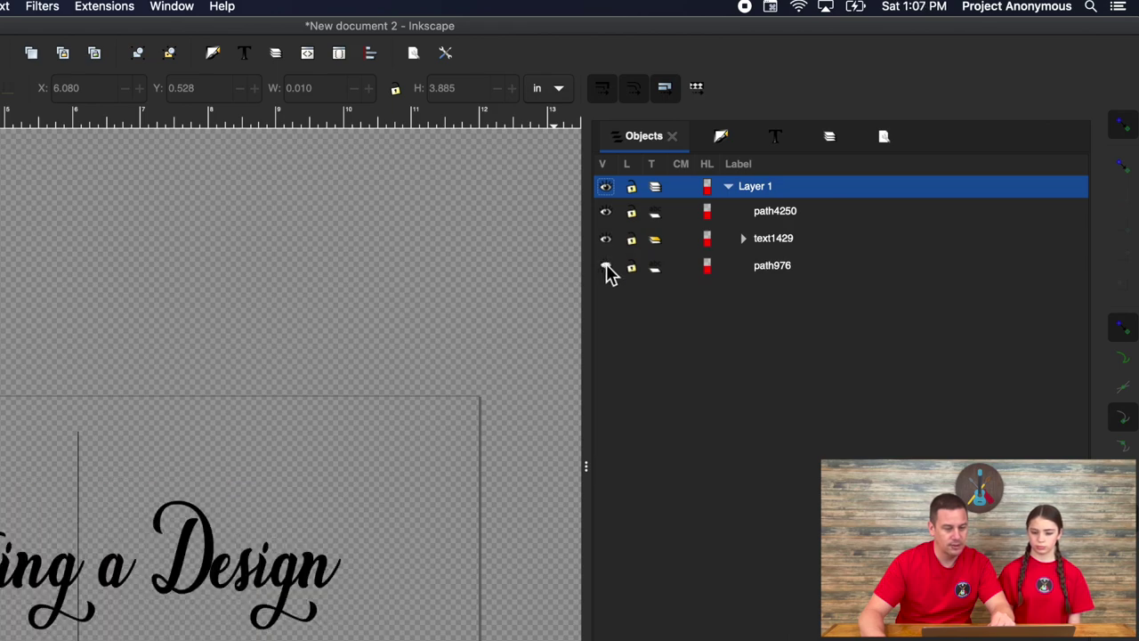
pyautogui.click(606, 267)
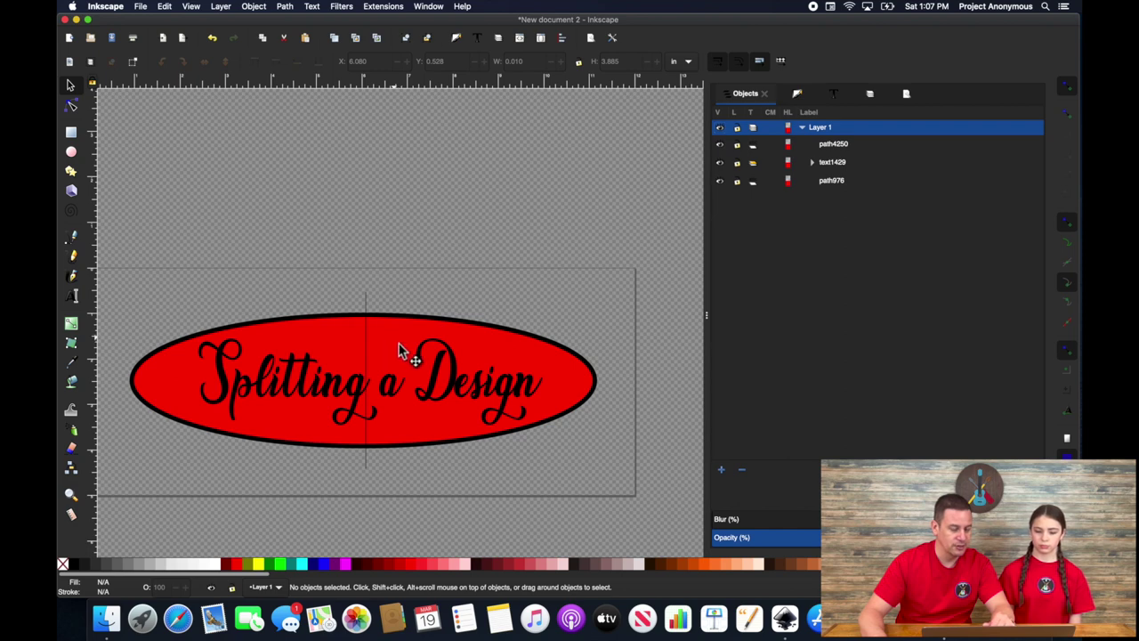
pyautogui.moveTo(400, 350); pyautogui.dragTo(345, 378)
pyautogui.press('super+z')
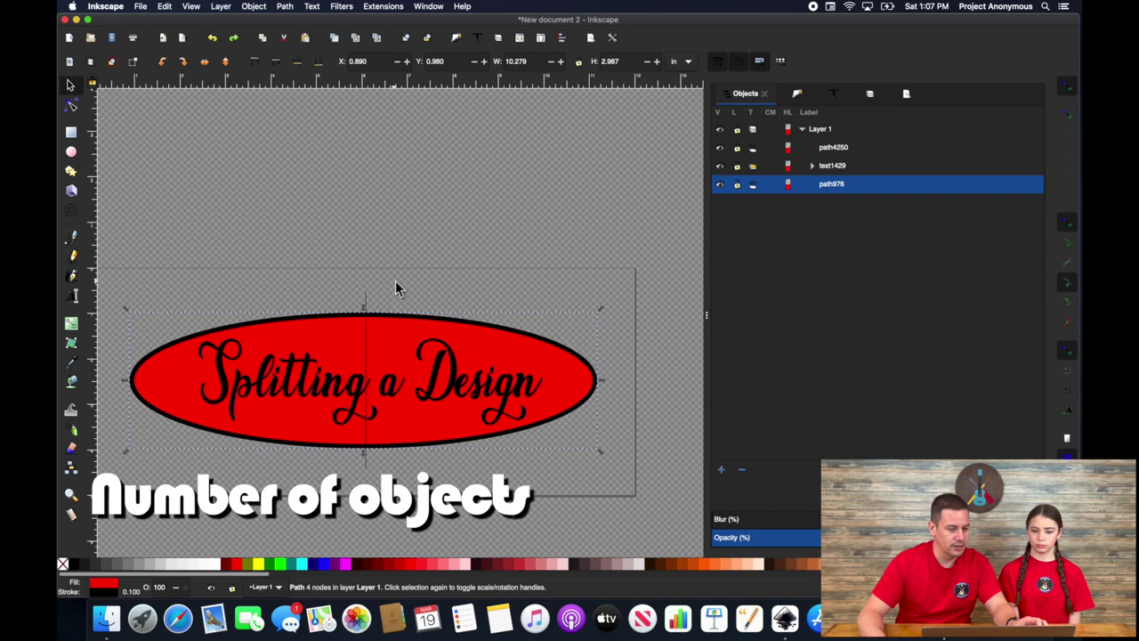
pyautogui.click(367, 299)
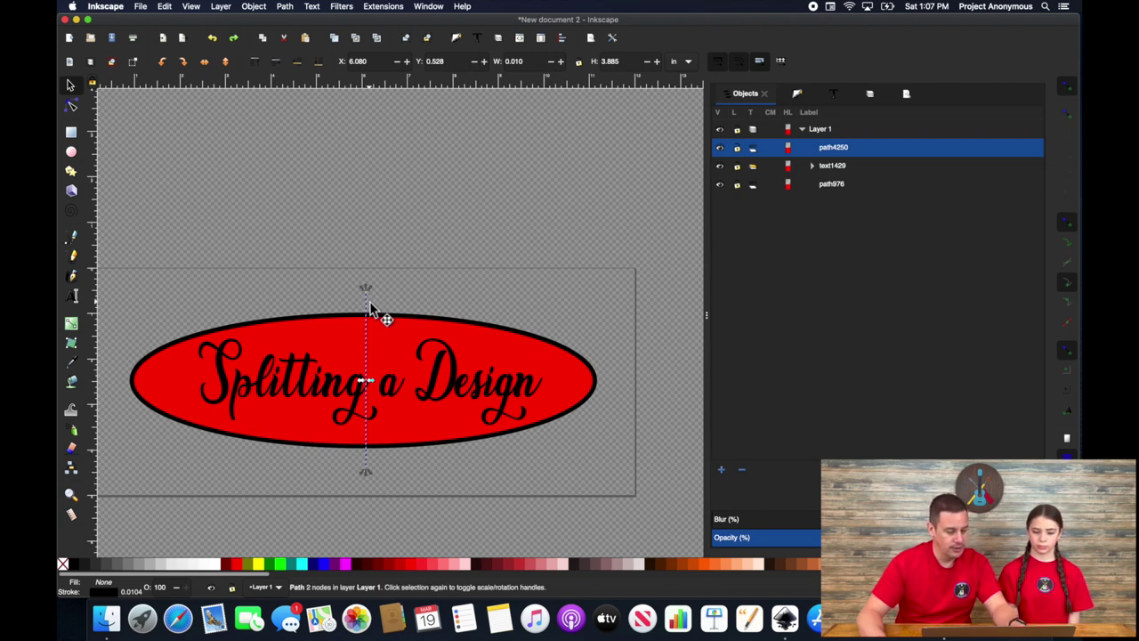
# Duplicate the vertical line, drag the copy aside to demonstrate, then undo the move.
pyautogui.hotkey('ctrl', 'd')
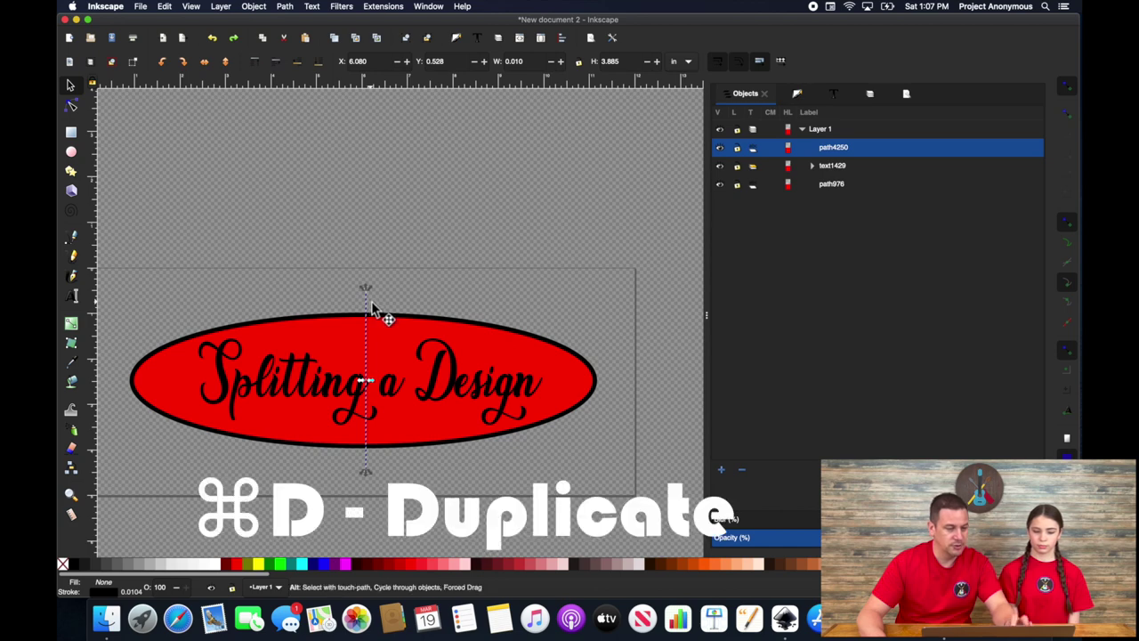
pyautogui.hotkey('ctrl', 'd')
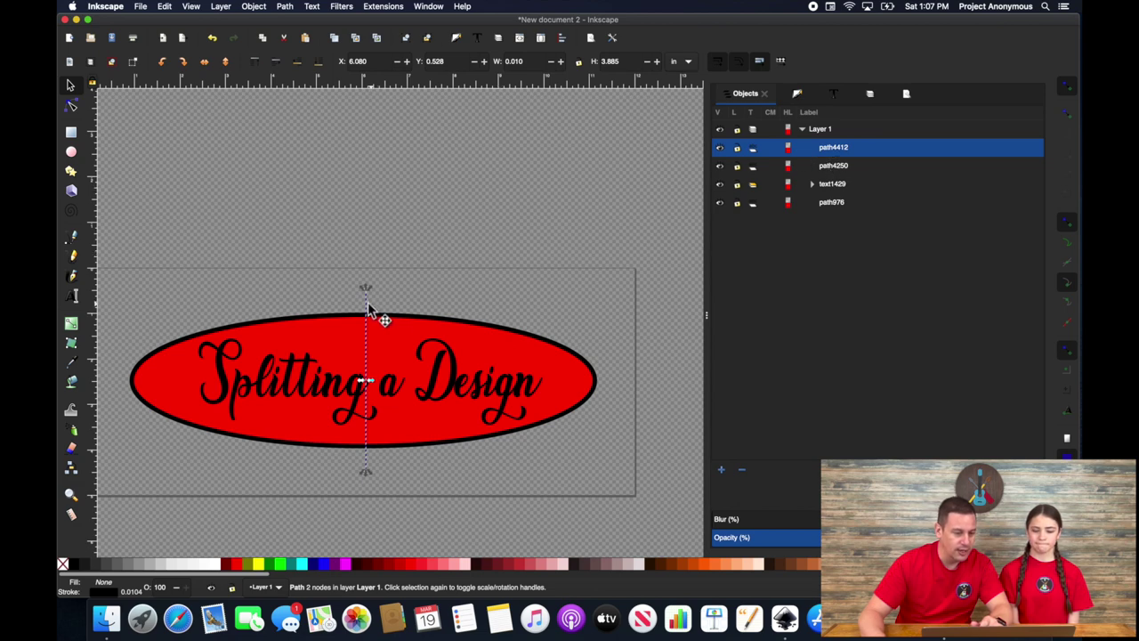
pyautogui.moveTo(367, 303); pyautogui.dragTo(402, 307)
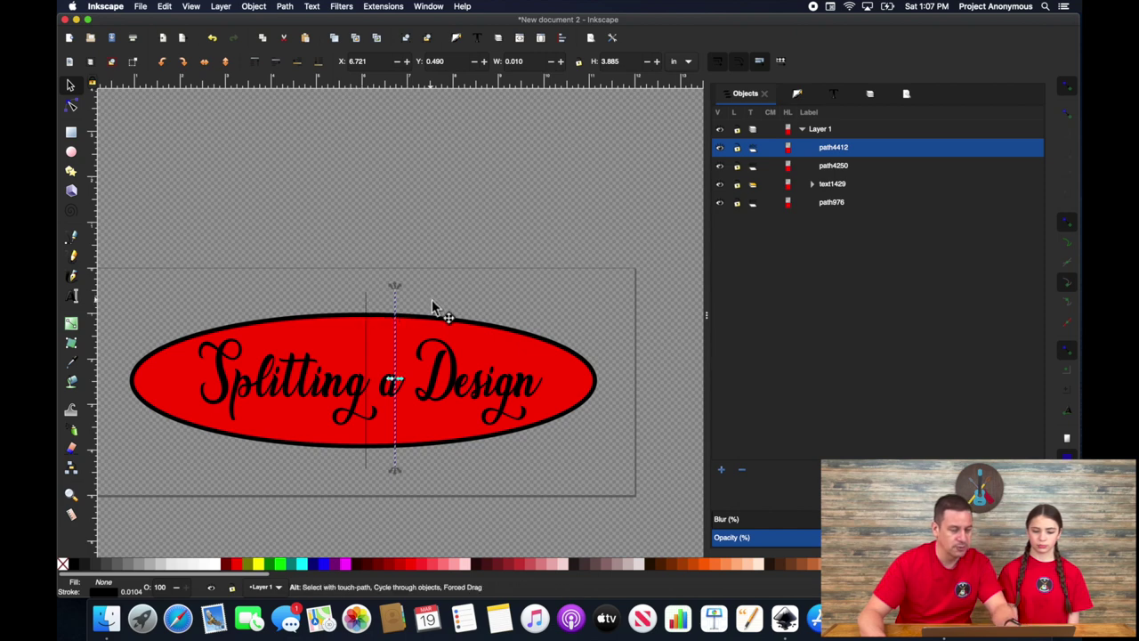
pyautogui.press('super+z')
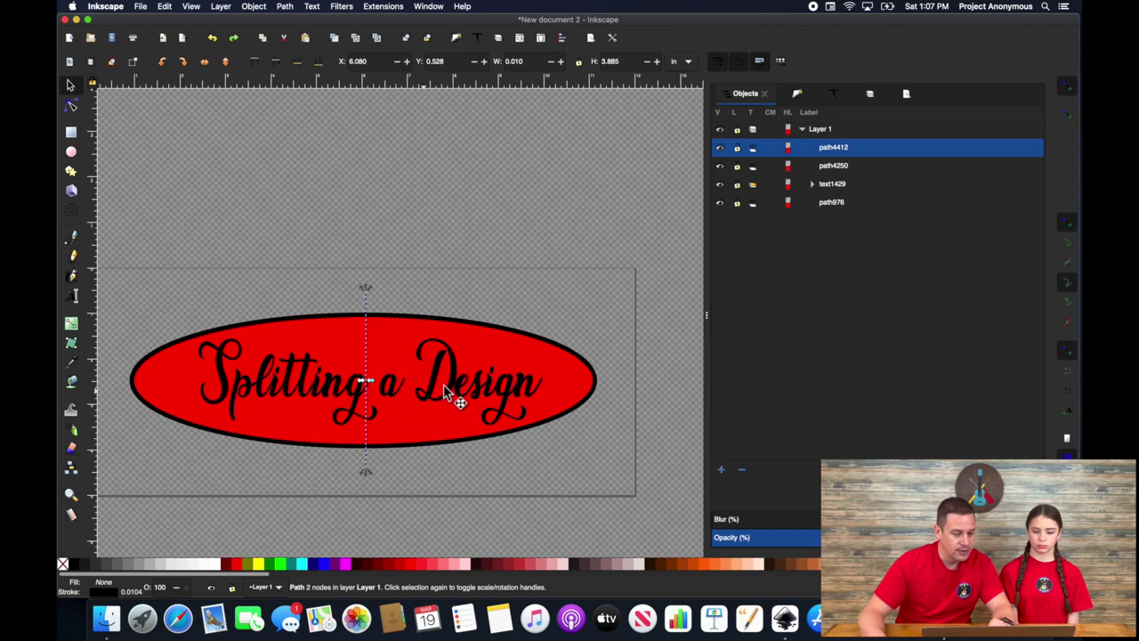
# Ungroup the 'Splitting a Design' text via Object > Ungroup into separate letter paths, then deselect.
pyautogui.click(350, 396)
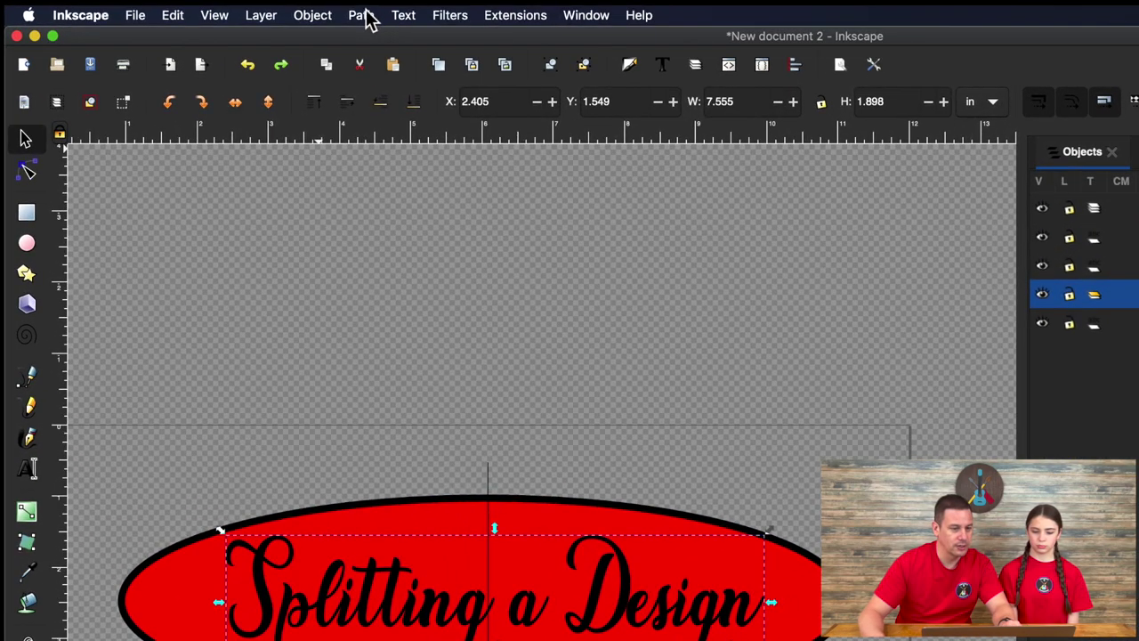
pyautogui.click(312, 15)
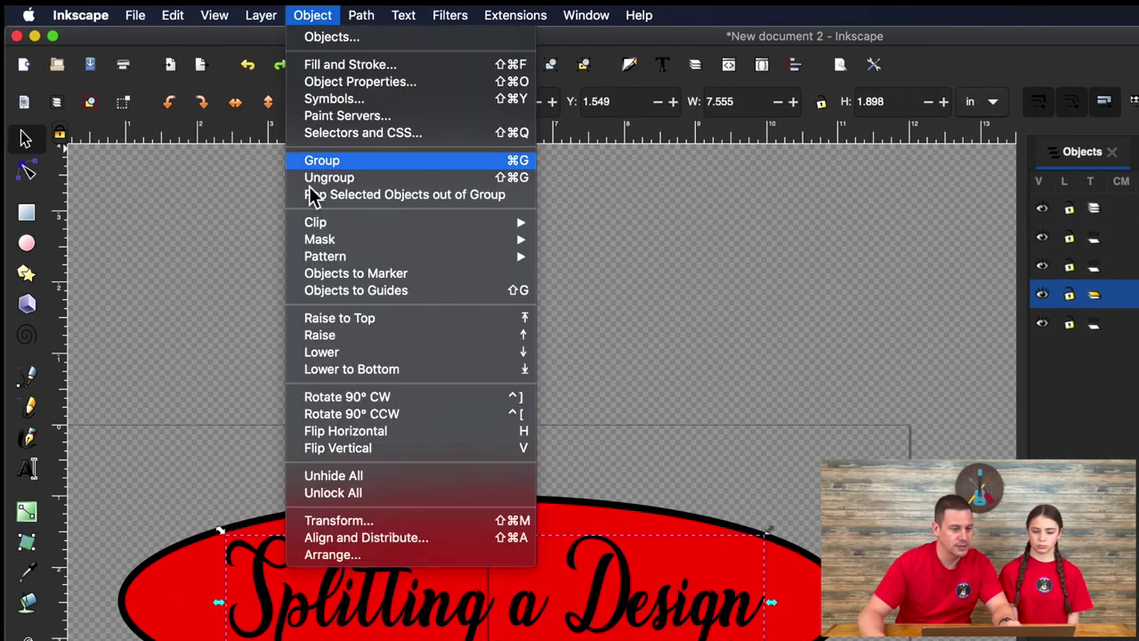
pyautogui.click(342, 177)
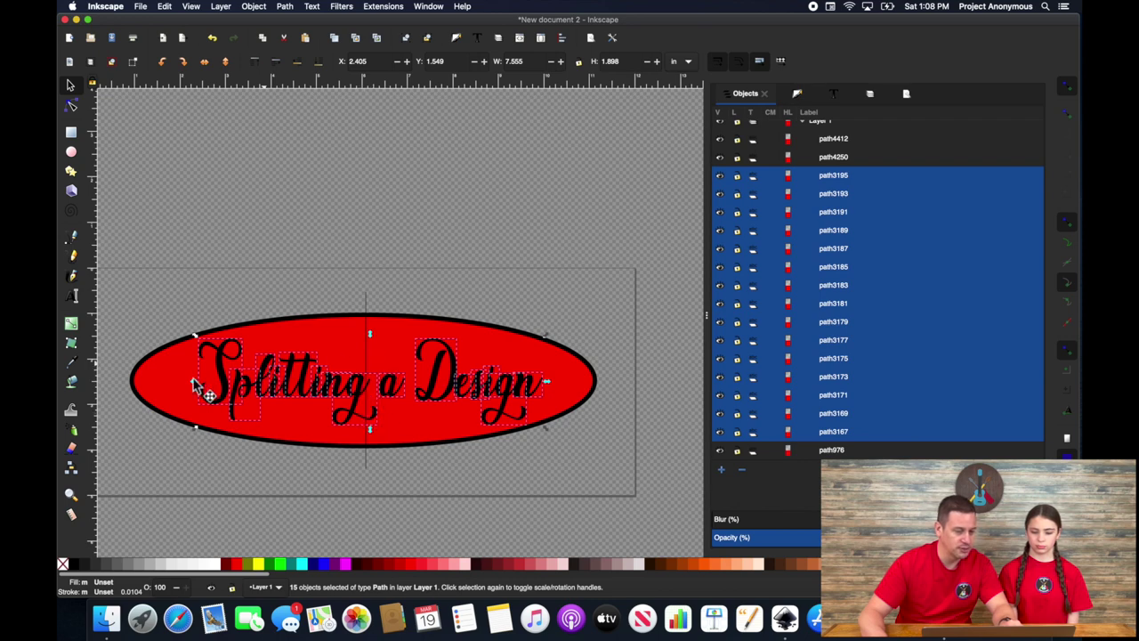
pyautogui.click(466, 222)
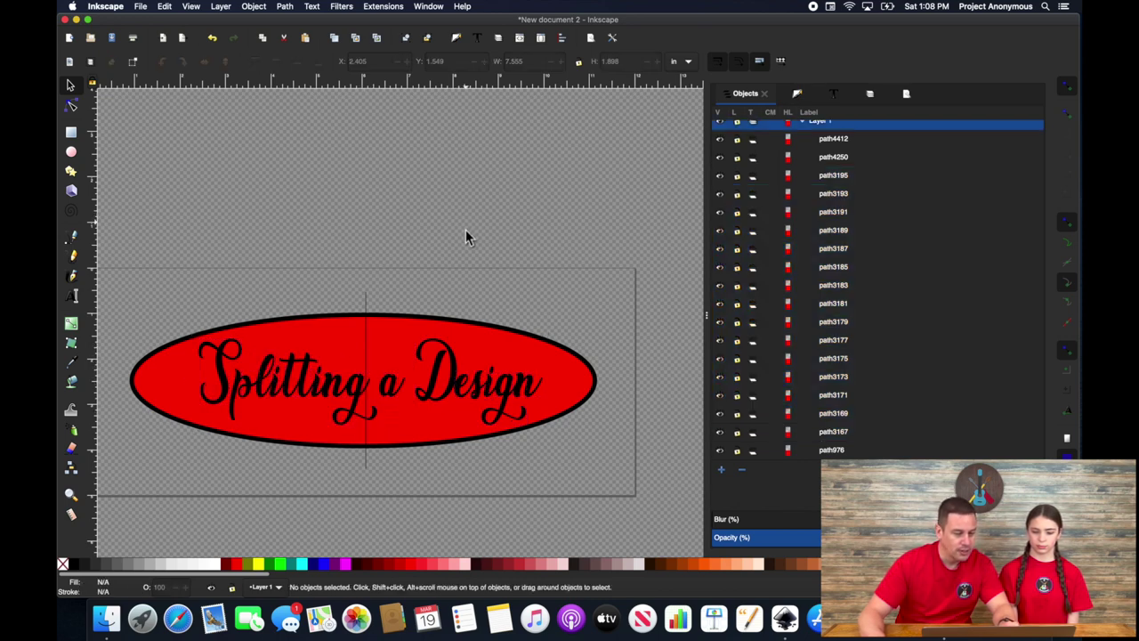
# Select the letter g with the line copy and apply Path > Division to cut it.
pyautogui.click(361, 402)
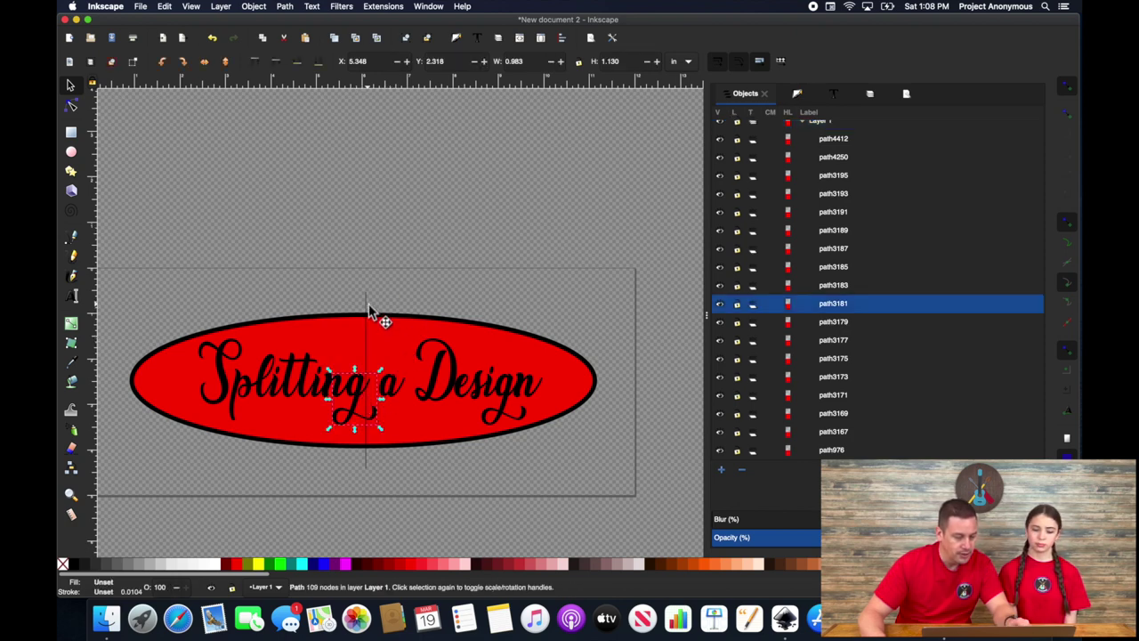
pyautogui.press('shift')
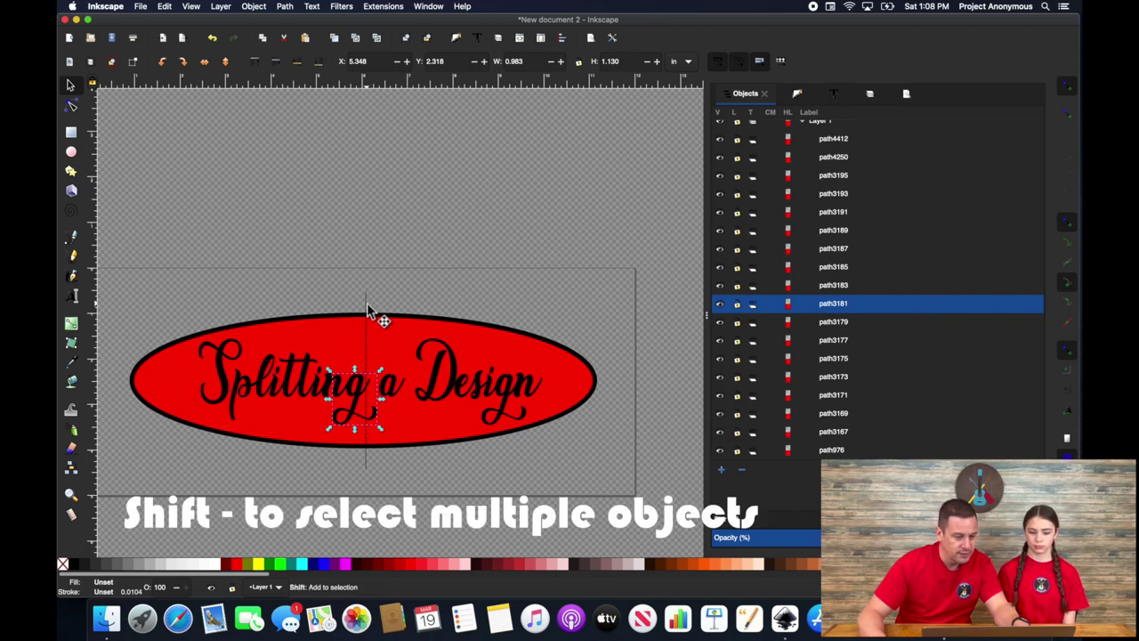
pyautogui.keyDown('shift'); pyautogui.click(368, 305); pyautogui.keyUp('shift')
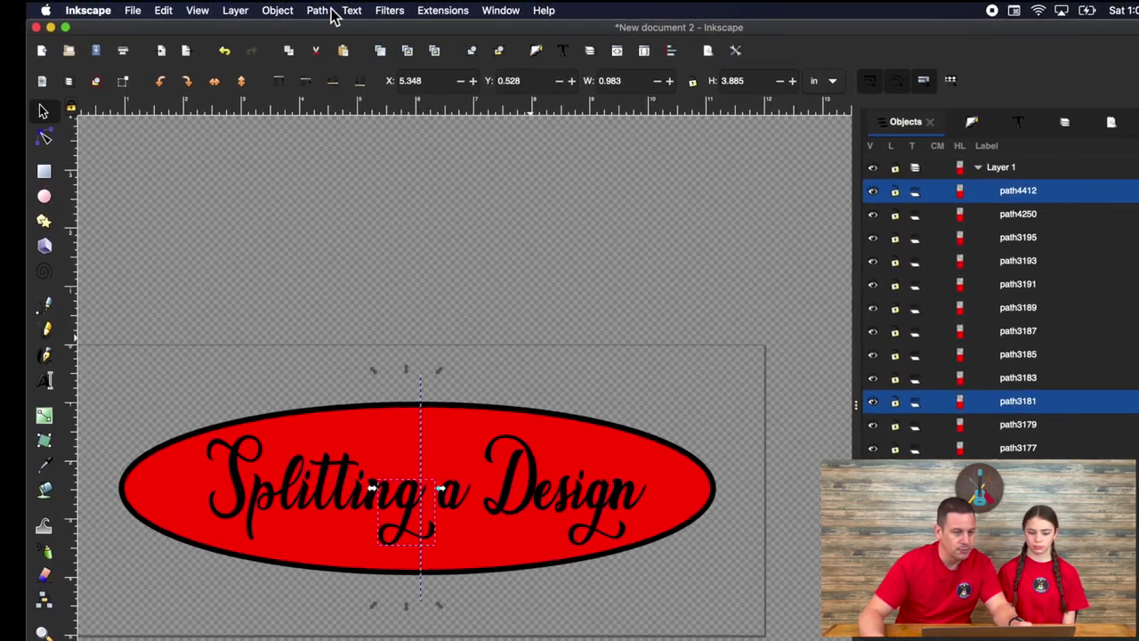
pyautogui.click(285, 6)
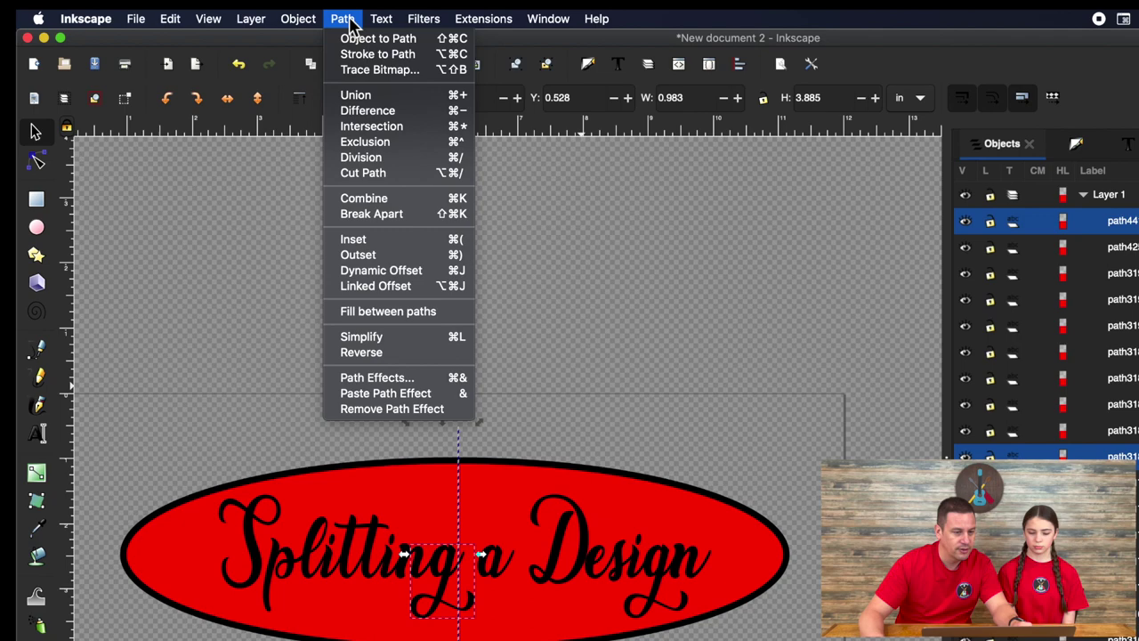
pyautogui.click(373, 159)
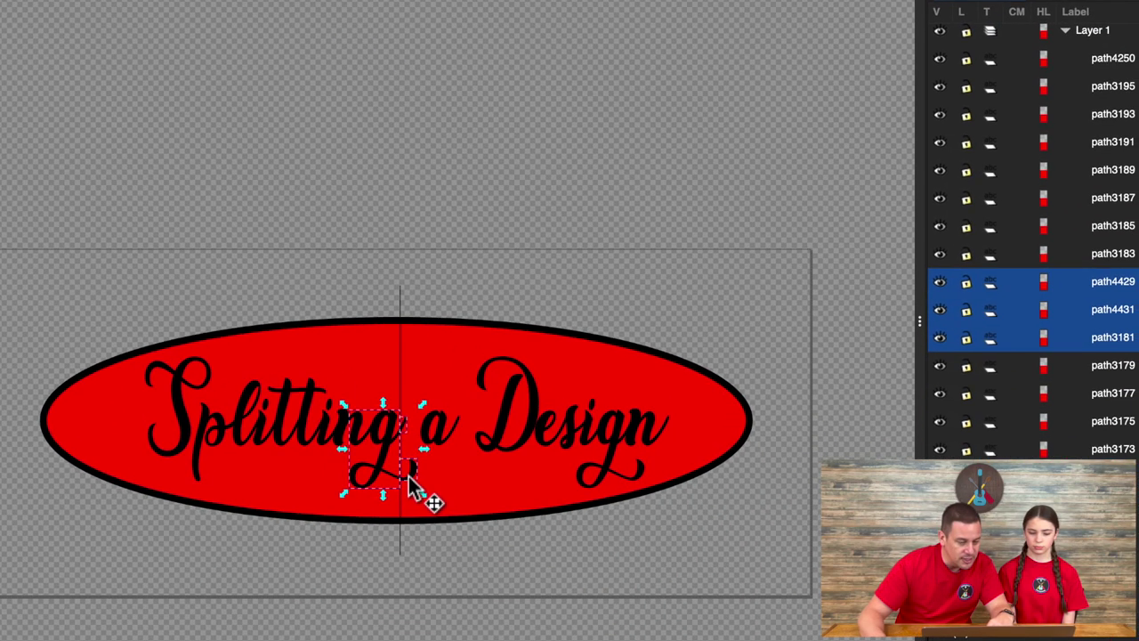
pyautogui.scroll(3, 412, 480)
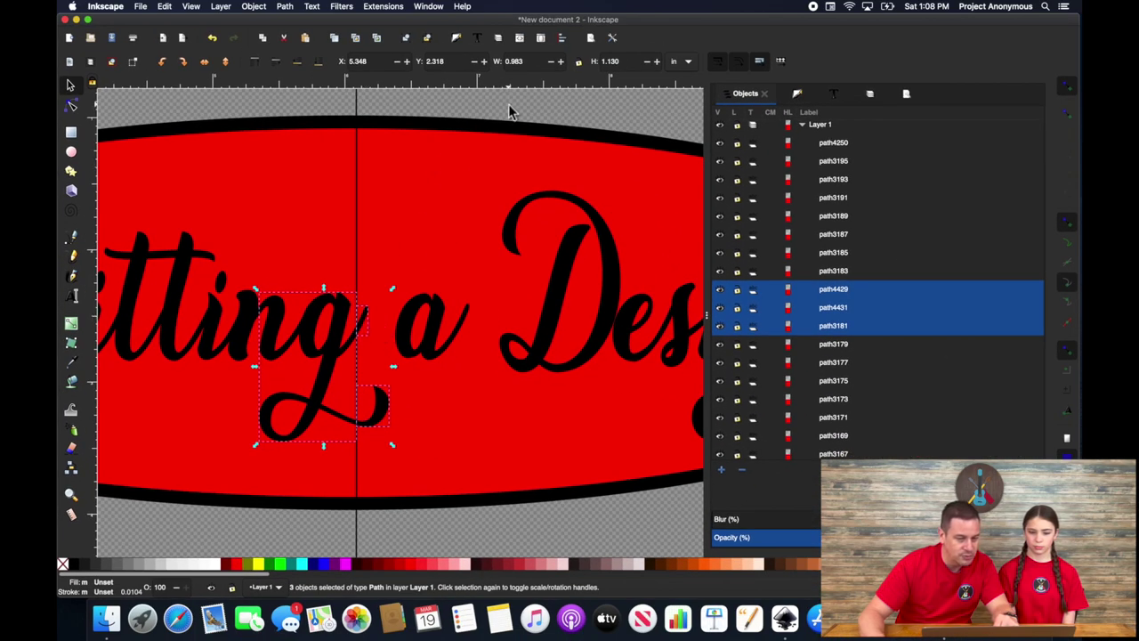
pyautogui.press('Escape')
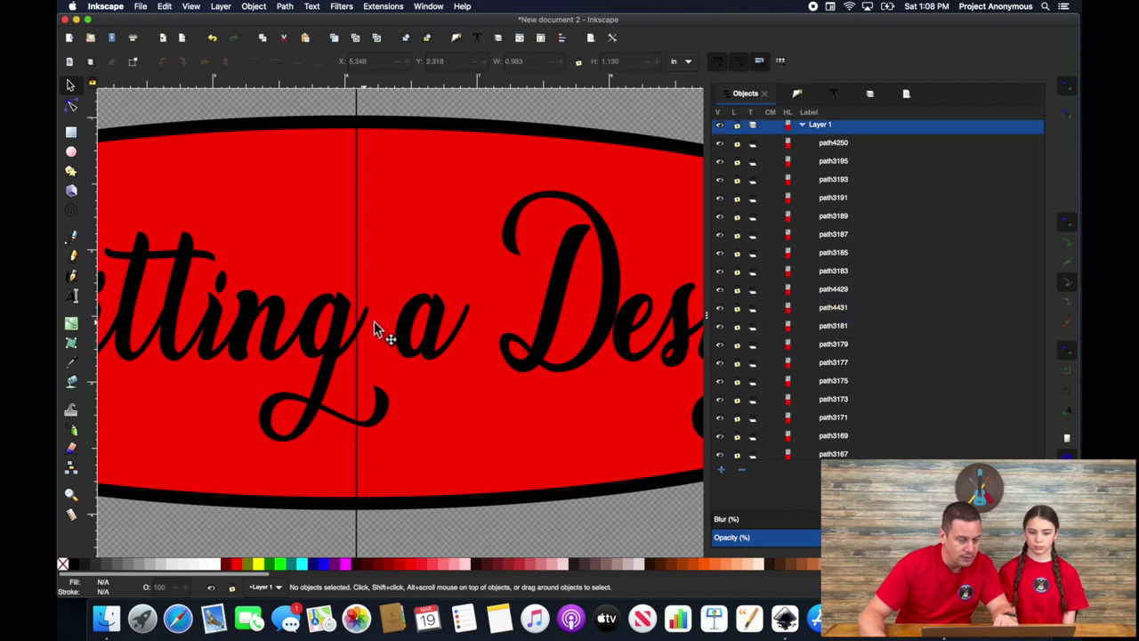
pyautogui.moveTo(383, 318); pyautogui.dragTo(401, 317)
pyautogui.hotkey('ctrl', 'z')
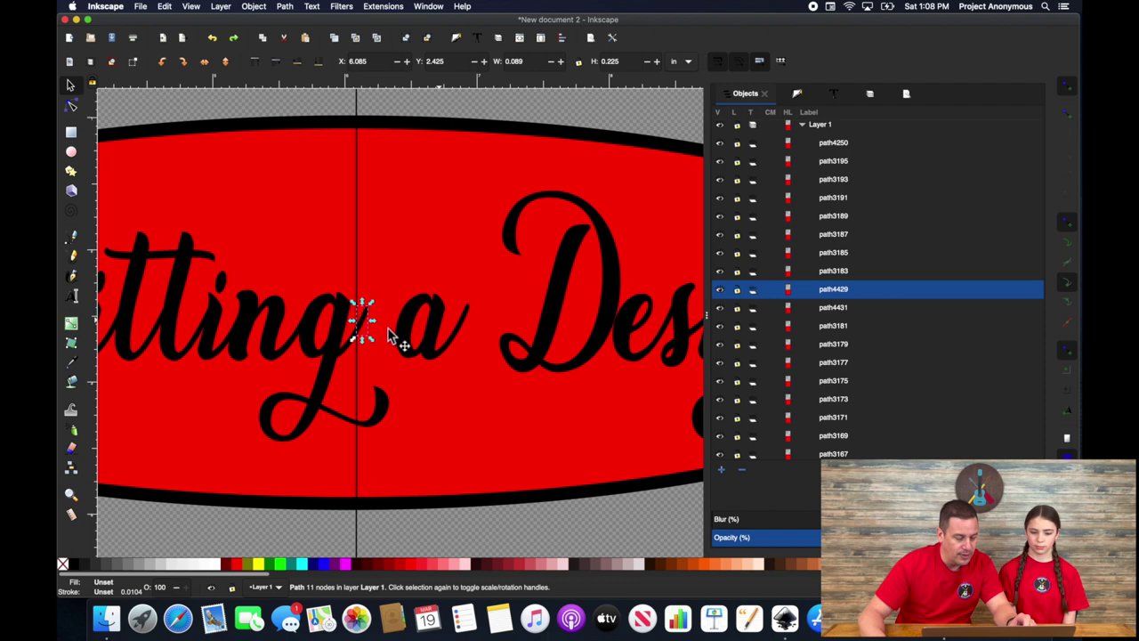
pyautogui.scroll(-4, 442, 219)
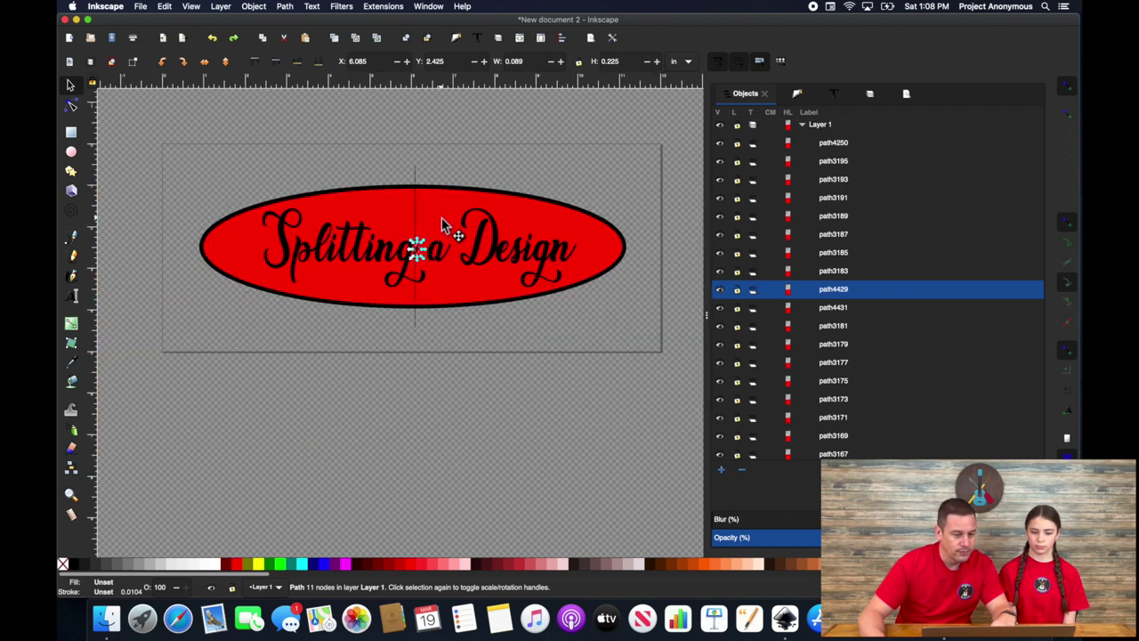
# Select the vertical line with the red oval and apply Path > Division to split it.
pyautogui.click(415, 174)
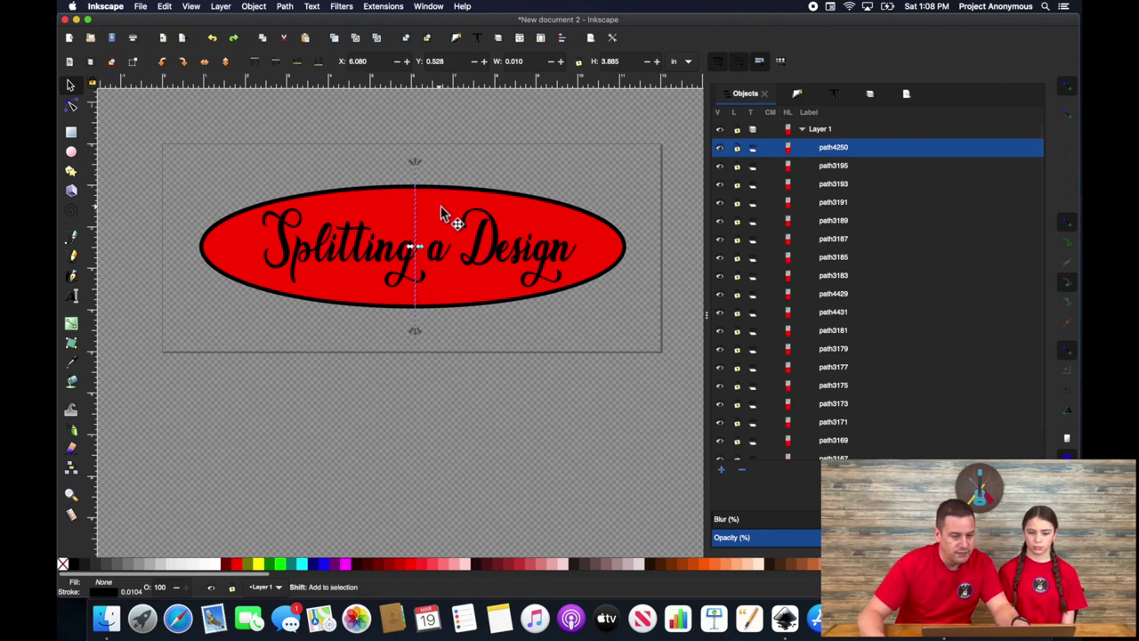
pyautogui.keyDown('shift'); pyautogui.click(441, 208); pyautogui.keyUp('shift')
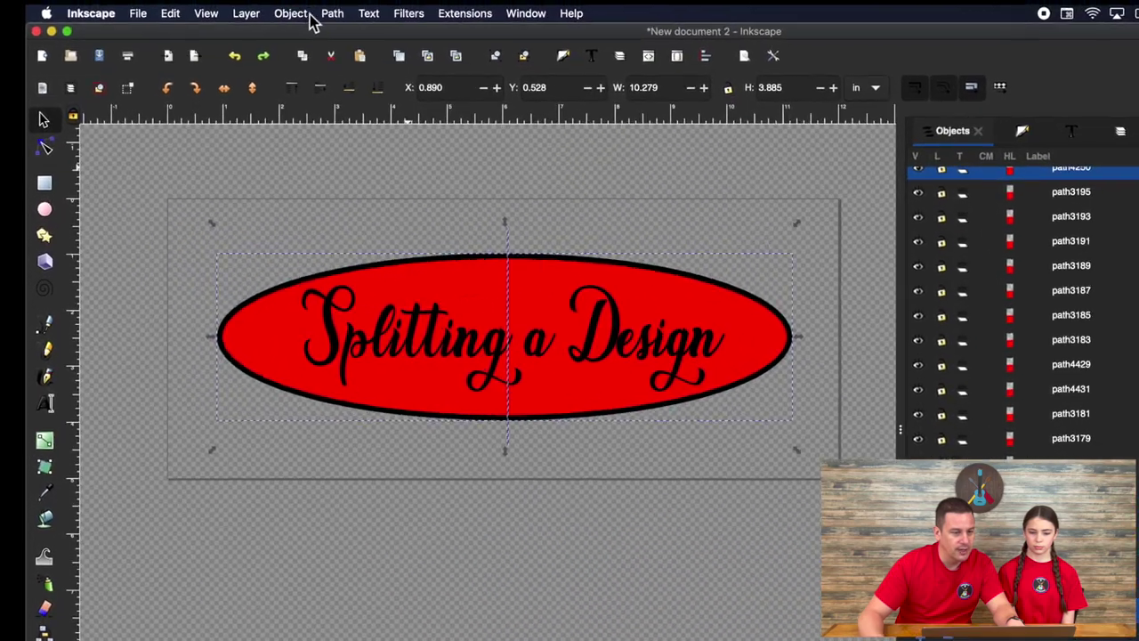
pyautogui.click(299, 4)
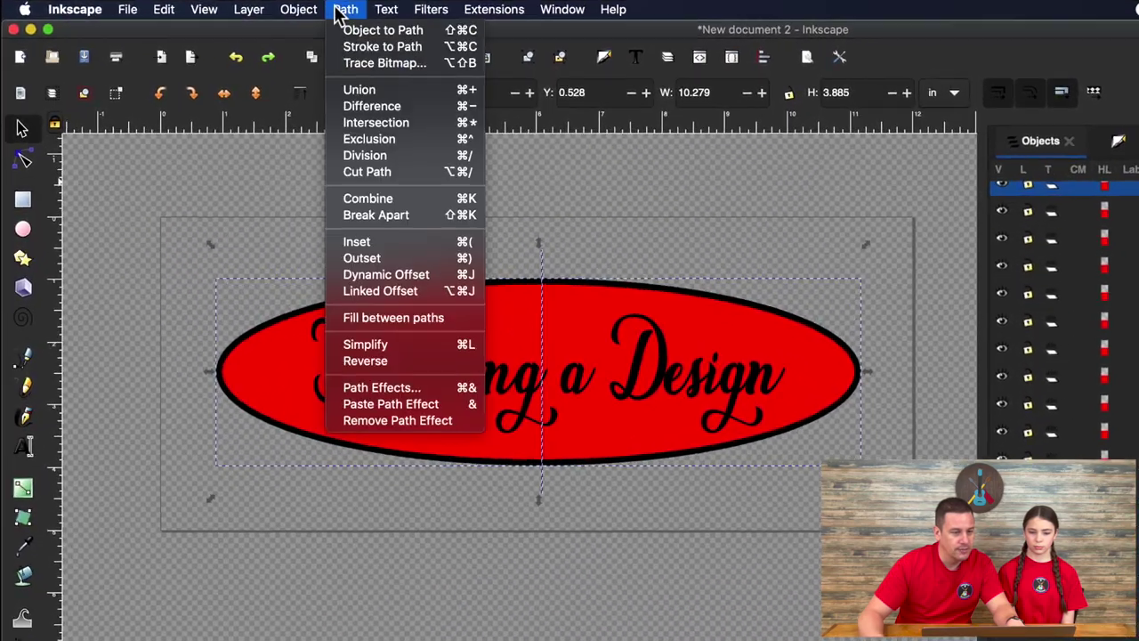
pyautogui.click(361, 157)
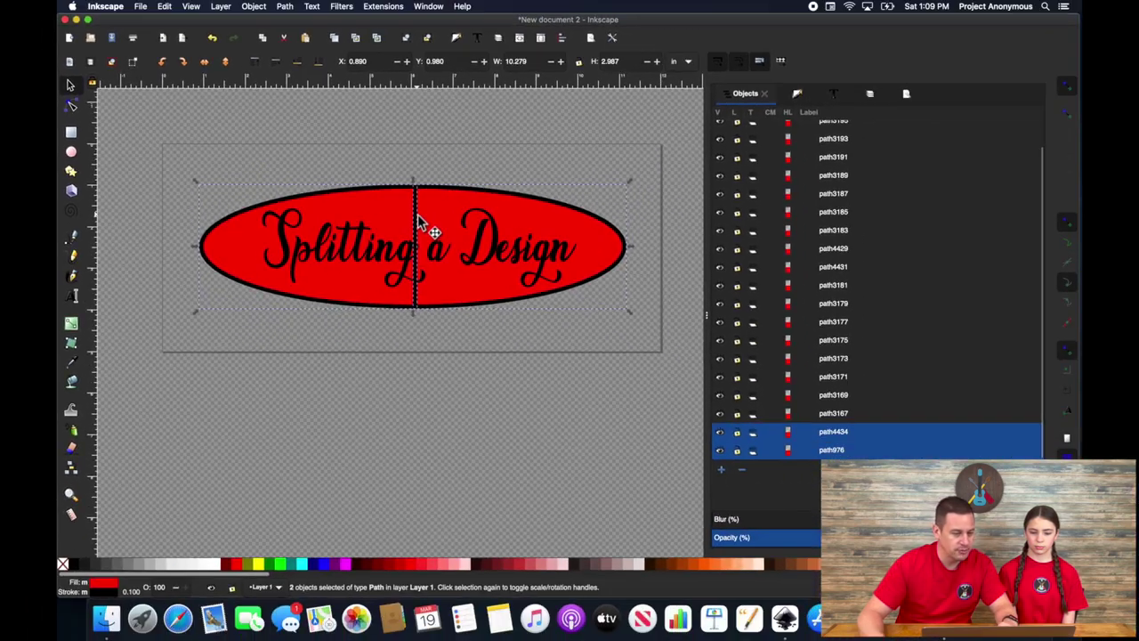
pyautogui.scroll(3, 418, 216)
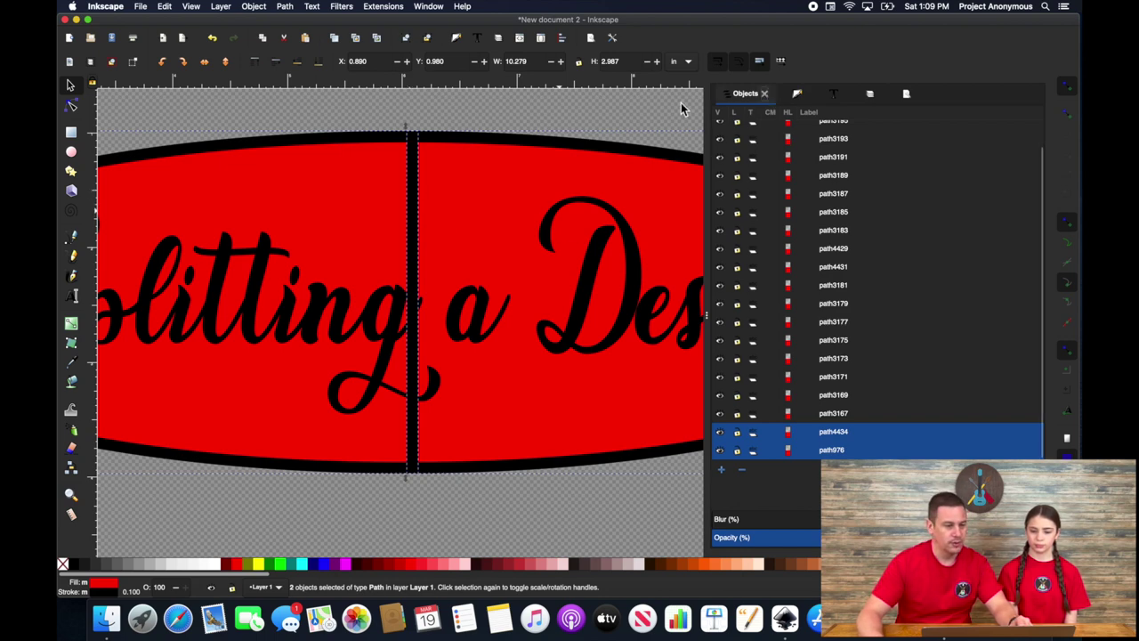
# Close the Objects panel and, with the Node tool, delete the straight cut segment of the oval half.
pyautogui.click(764, 92)
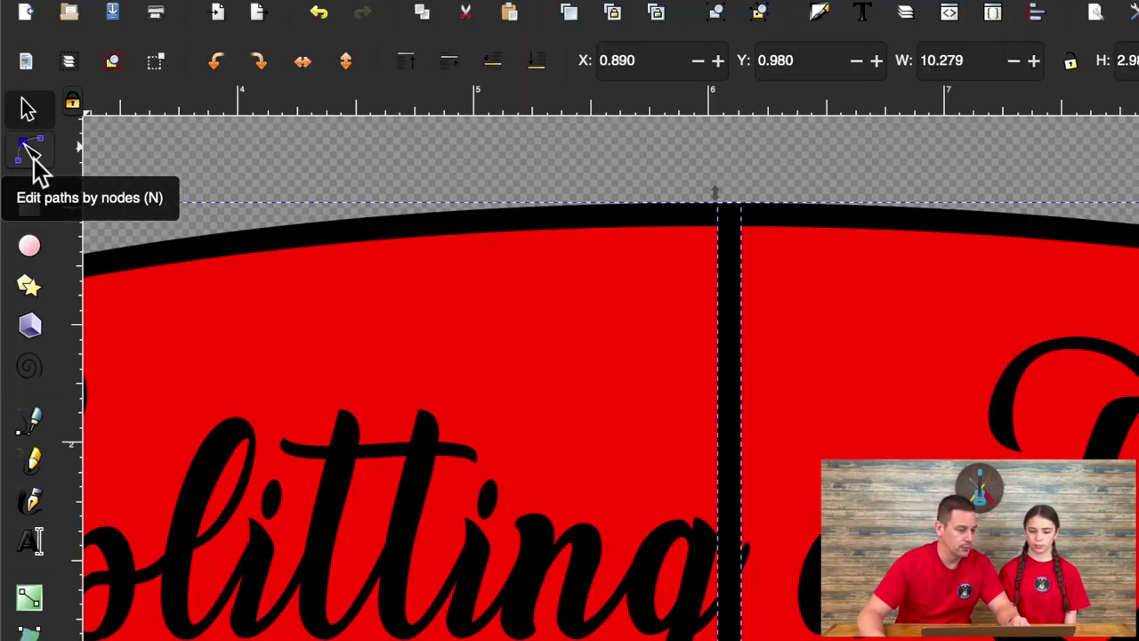
pyautogui.click(33, 158)
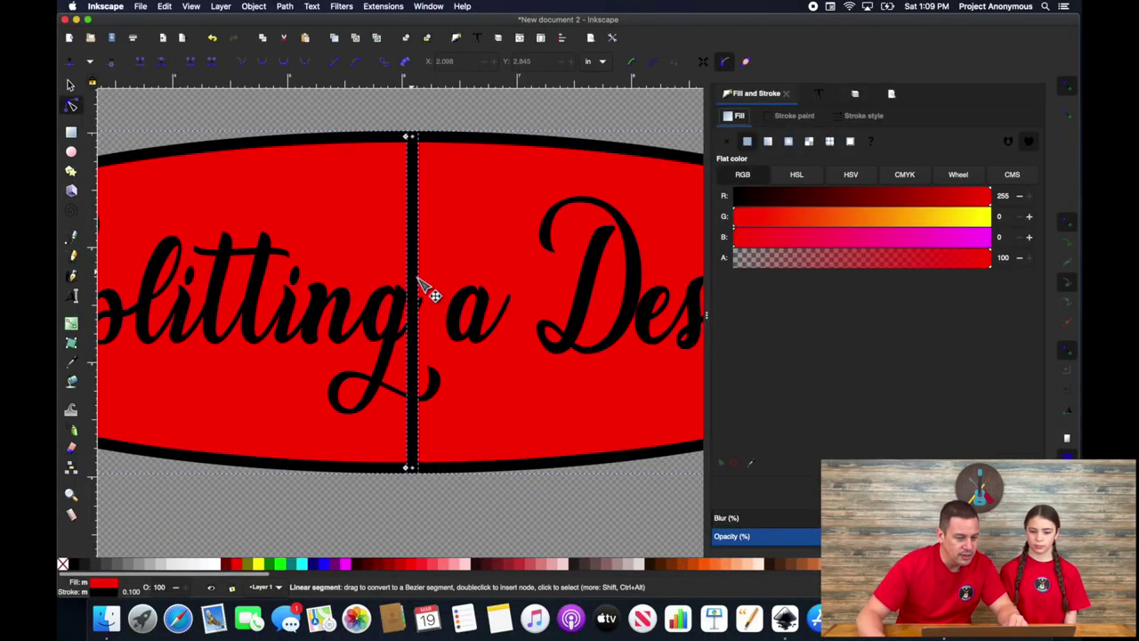
pyautogui.click(415, 277)
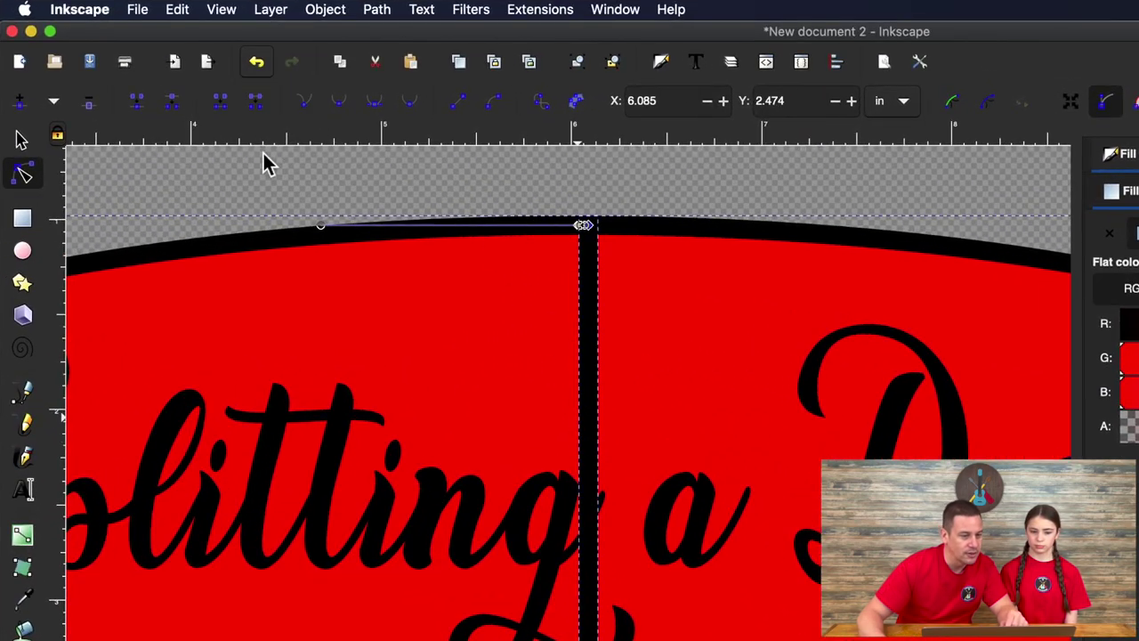
pyautogui.click(258, 105)
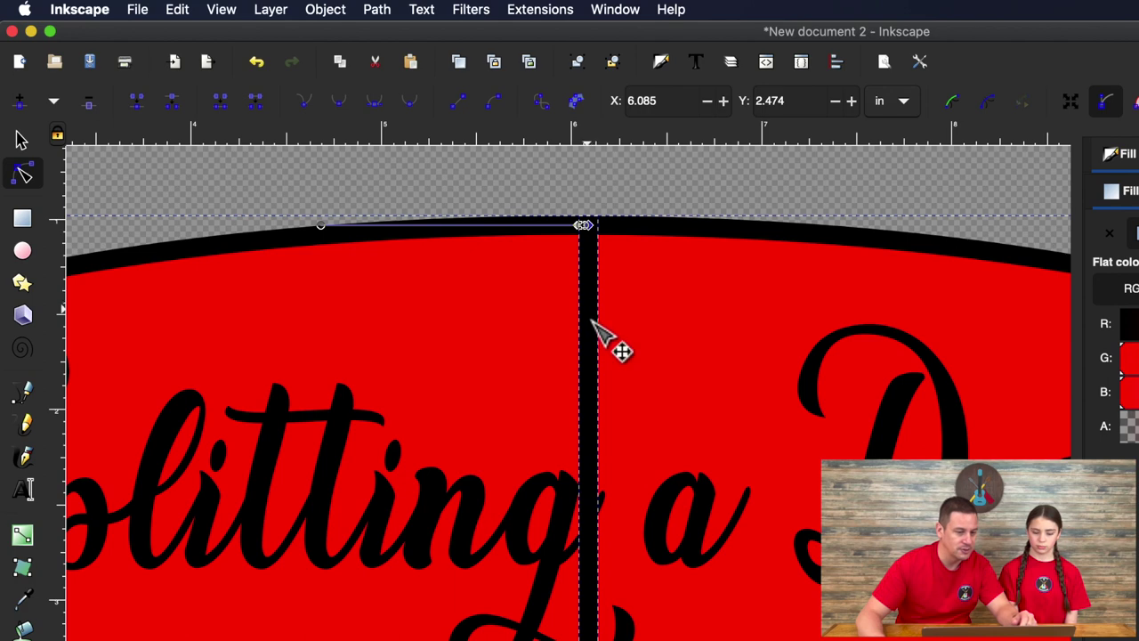
pyautogui.press('Tab')
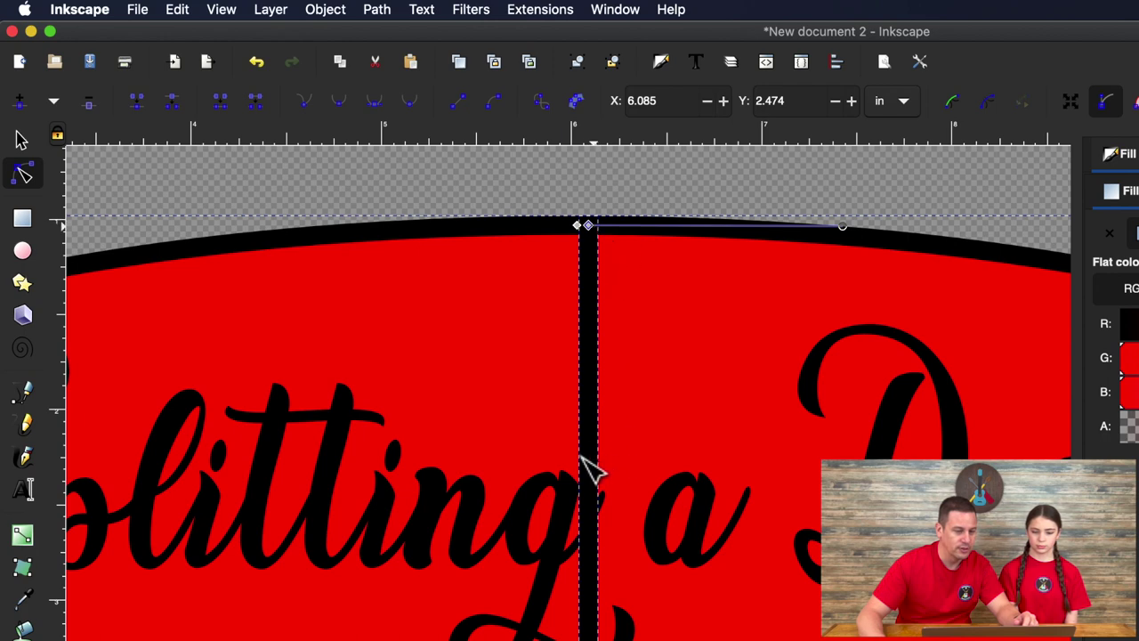
pyautogui.click(257, 103)
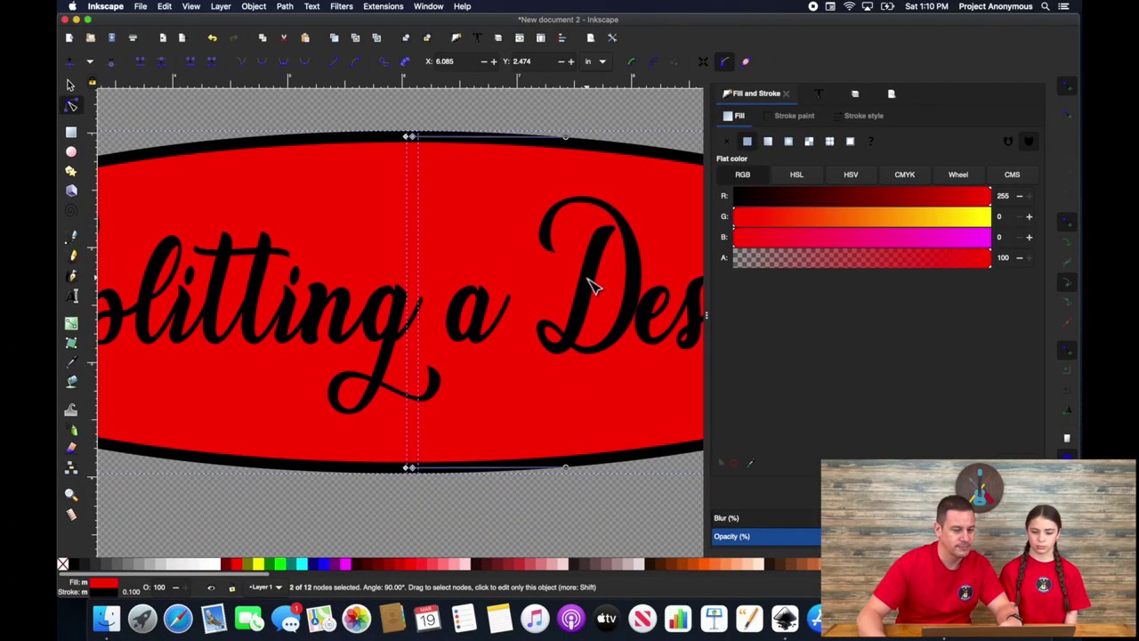
pyautogui.scroll(-3, 595, 284)
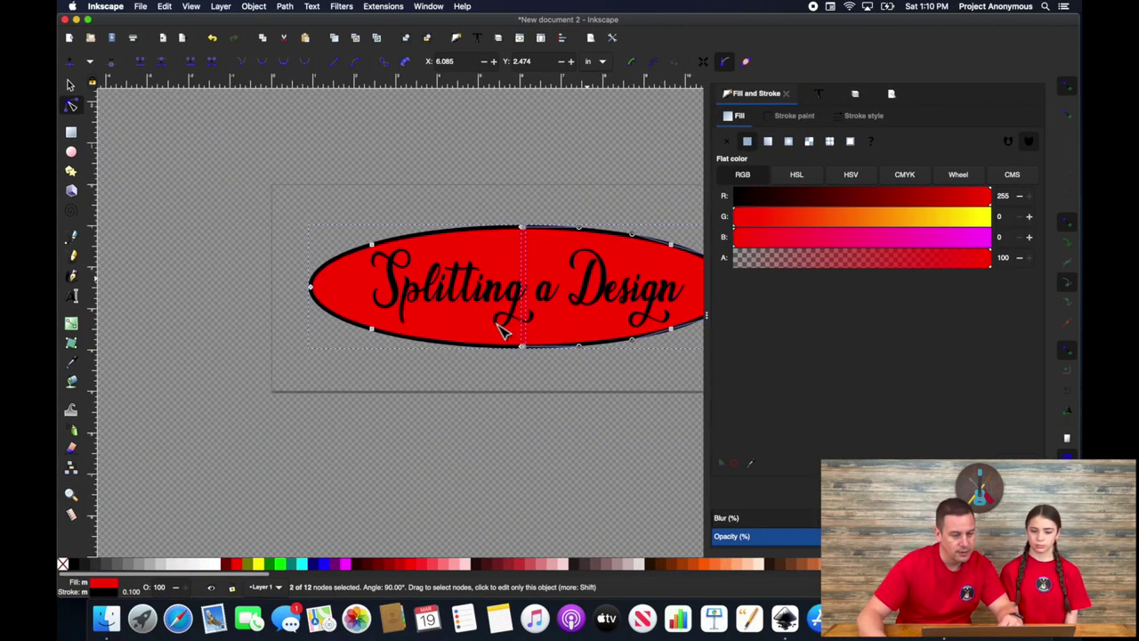
# Rubber-band select the 'Splitting' letters and Shift-add the left half of the oval.
pyautogui.press('Escape')
pyautogui.press('s')
pyautogui.moveTo(273, 196); pyautogui.dragTo(525, 377)
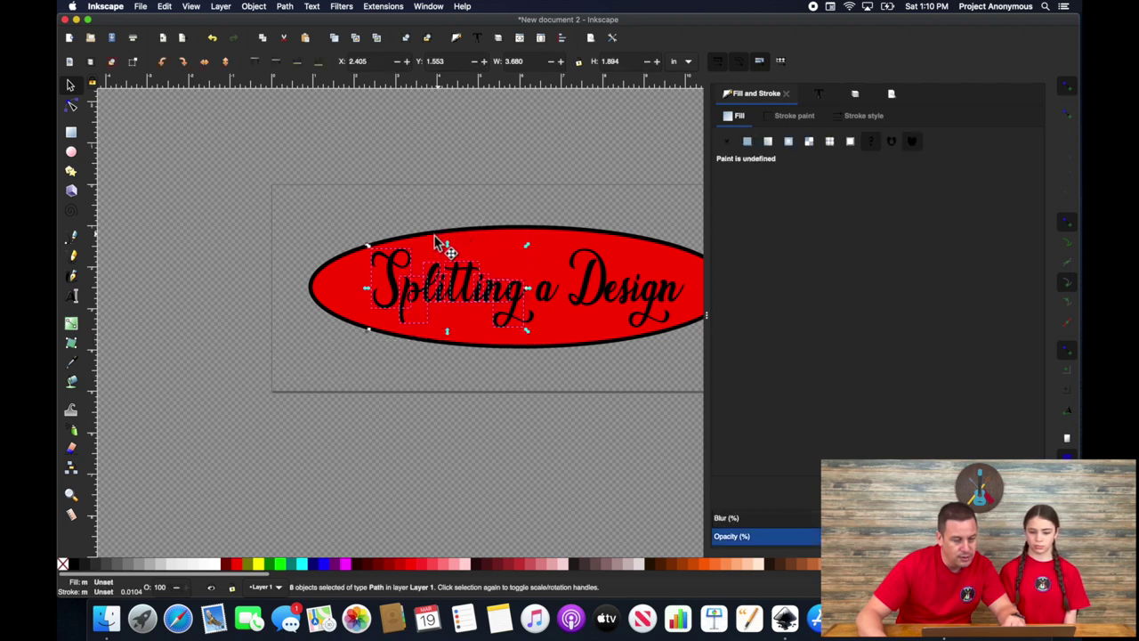
pyautogui.press('shift')
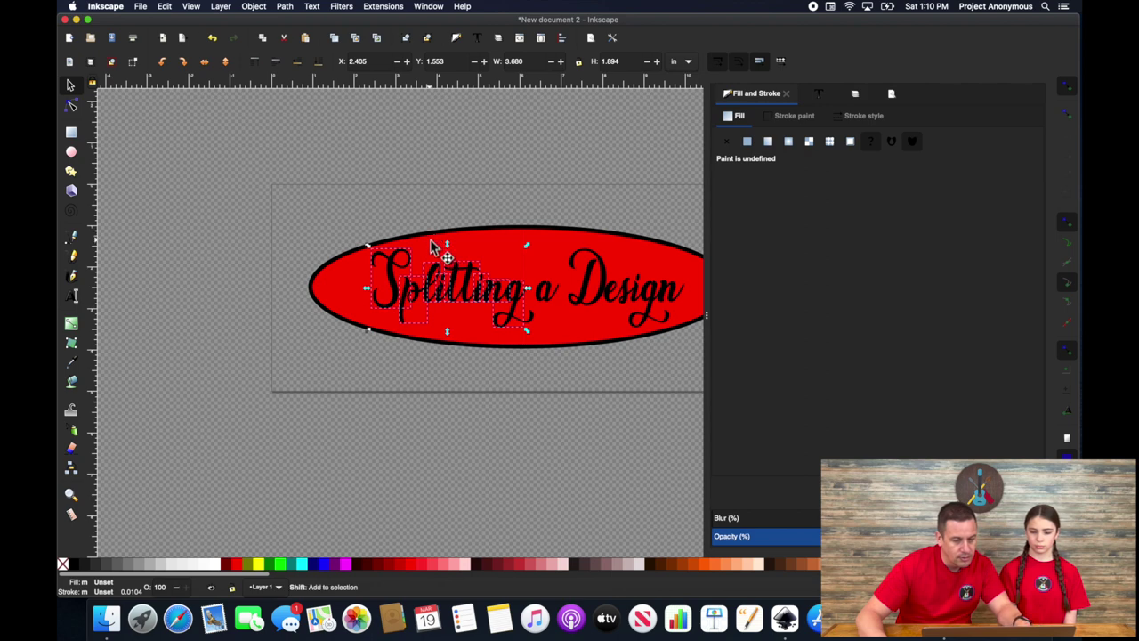
pyautogui.keyDown('shift'); pyautogui.click(432, 247); pyautogui.keyUp('shift')
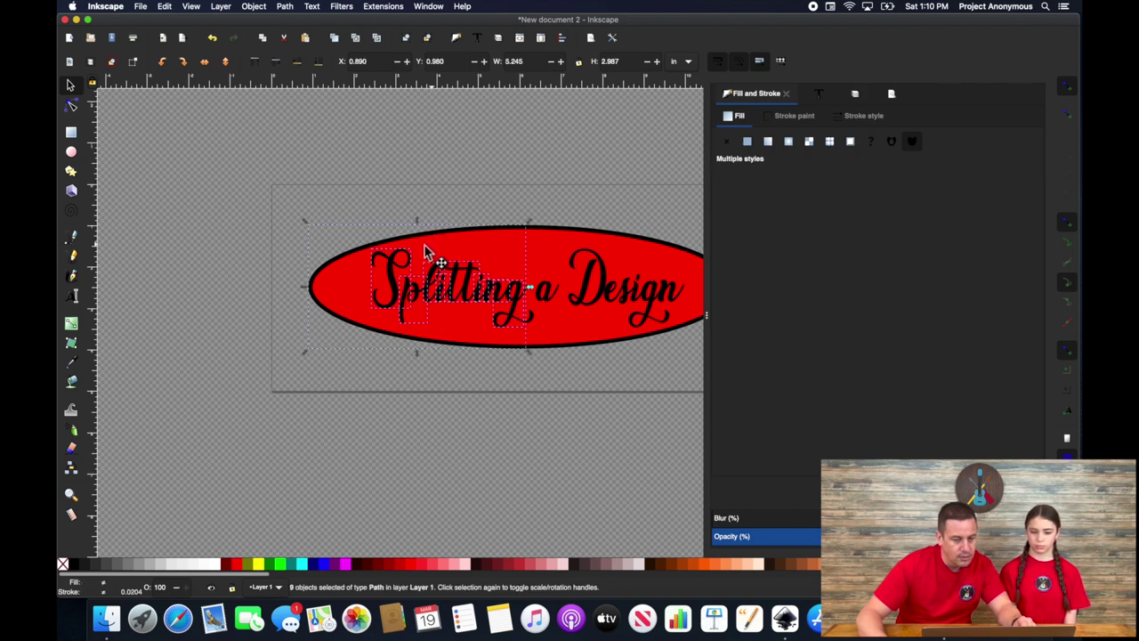
pyautogui.moveTo(425, 252)
pyautogui.mouseDown()
pyautogui.moveTo(399, 251)
pyautogui.moveTo(428, 247)
pyautogui.mouseUp()
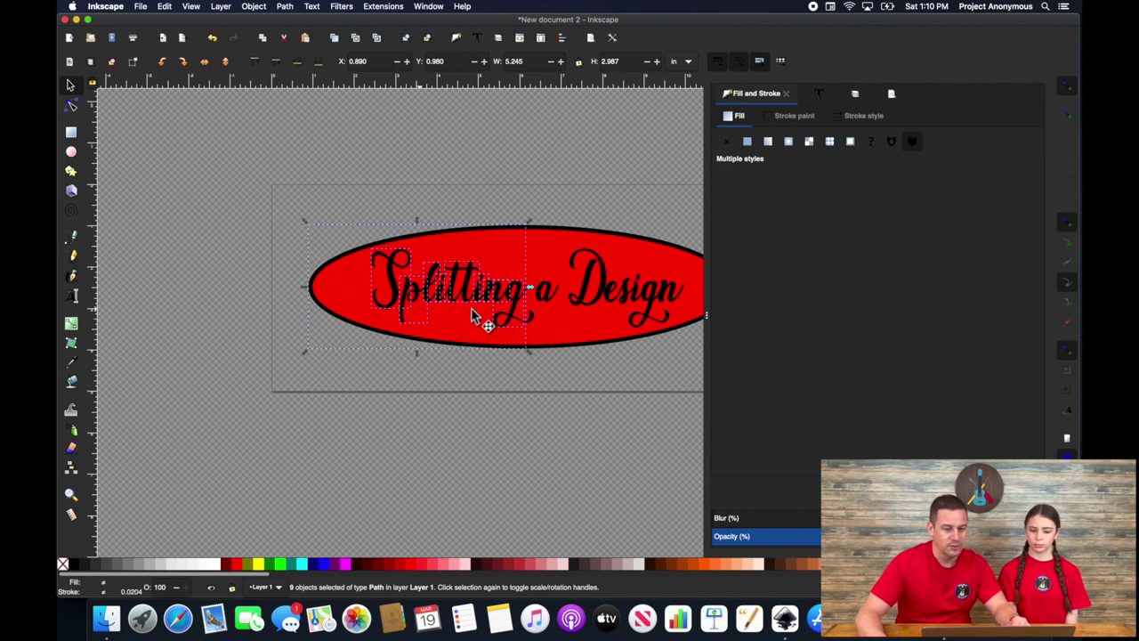
# Add a new layer named 'Part 1' in the Layers panel.
pyautogui.click(856, 96)
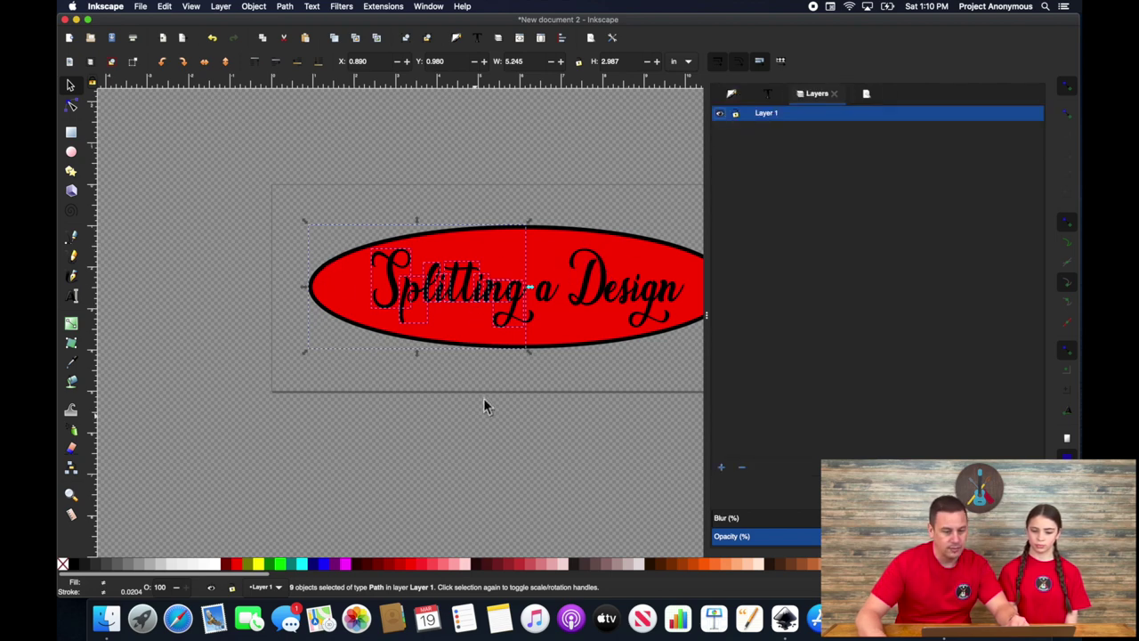
pyautogui.click(722, 466)
pyautogui.write('Part 1')
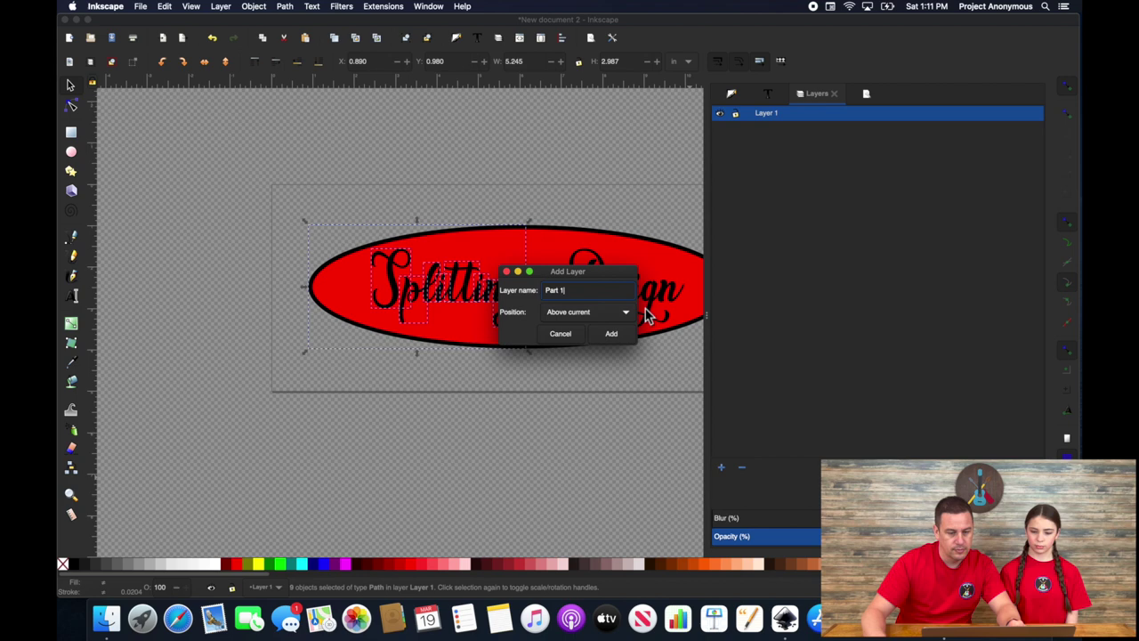
pyautogui.click(611, 333)
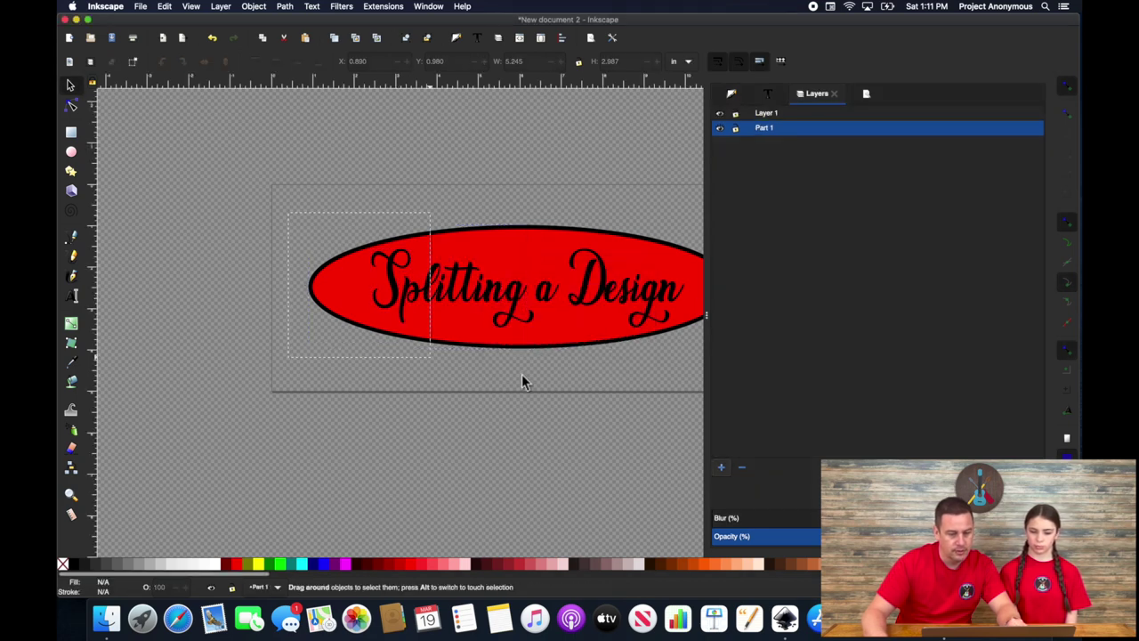
# Move the left half of the badge to layer Part 1 and hide that layer to check.
pyautogui.moveTo(526, 380); pyautogui.dragTo(531, 372)
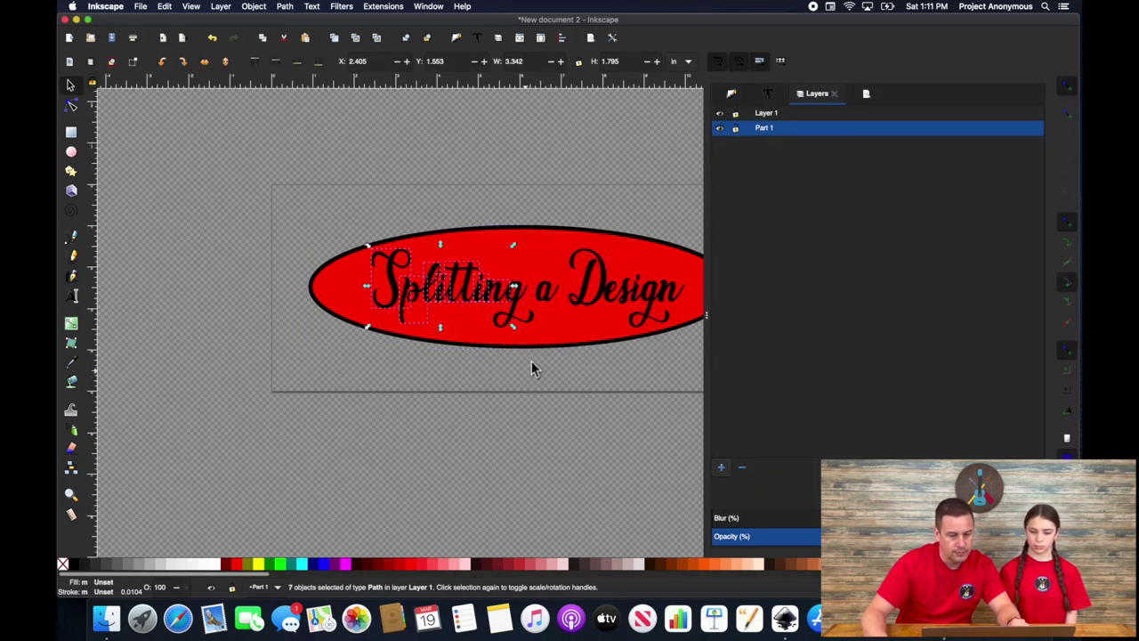
pyautogui.rightClick(477, 340)
pyautogui.click(516, 422)
pyautogui.click(605, 363)
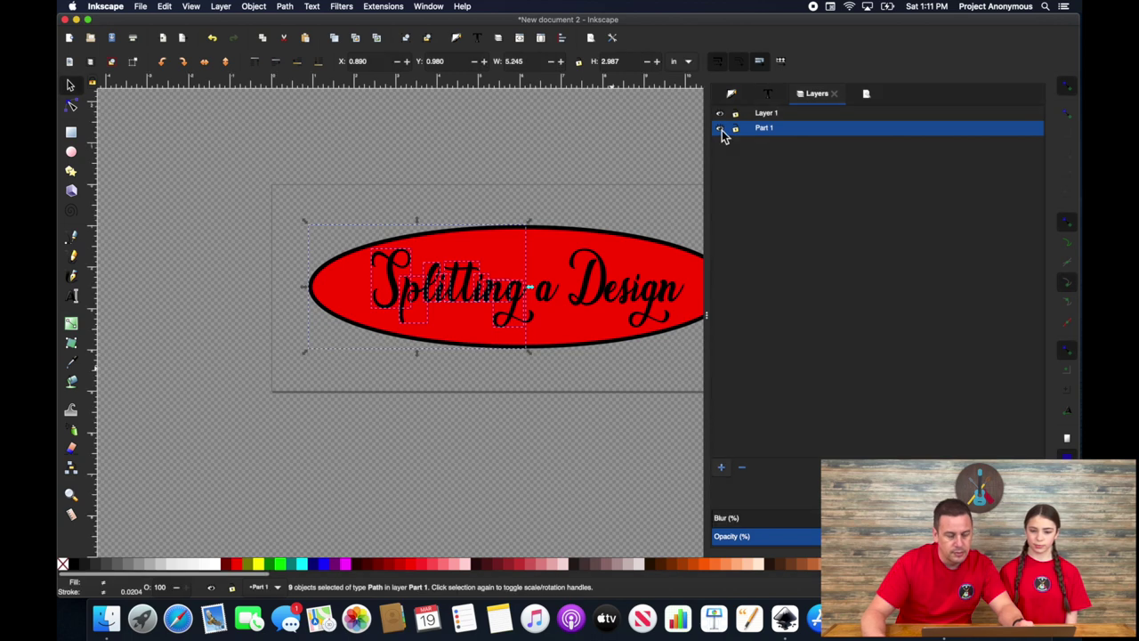
pyautogui.click(720, 128)
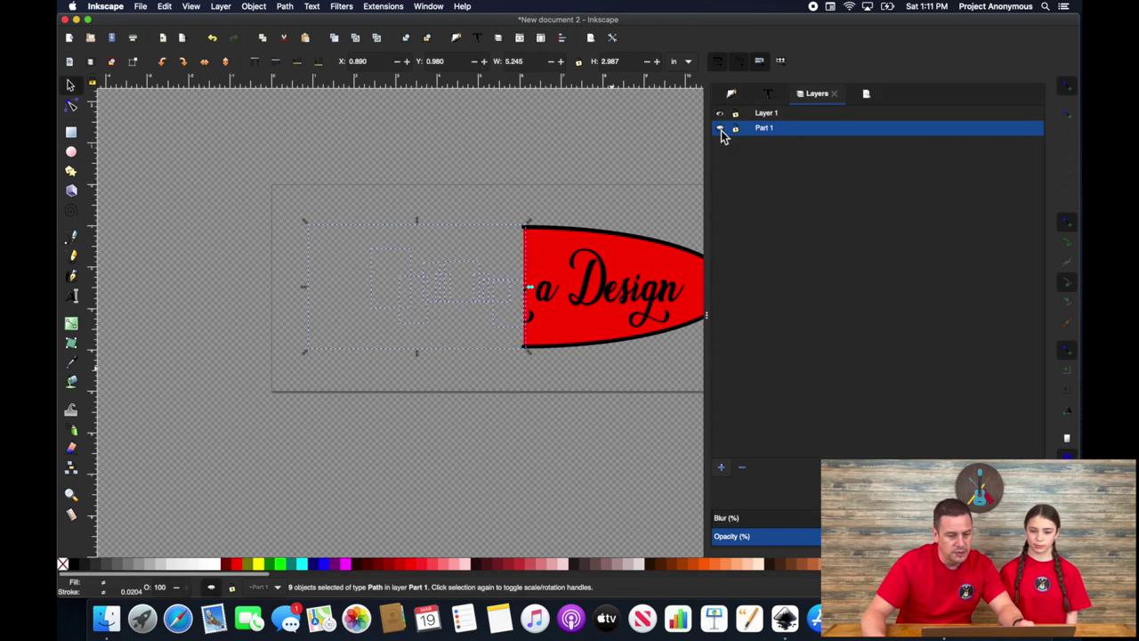
pyautogui.click(641, 158)
# Make Layer 1 current and select everything on the right half of the badge.
pyautogui.click(767, 114)
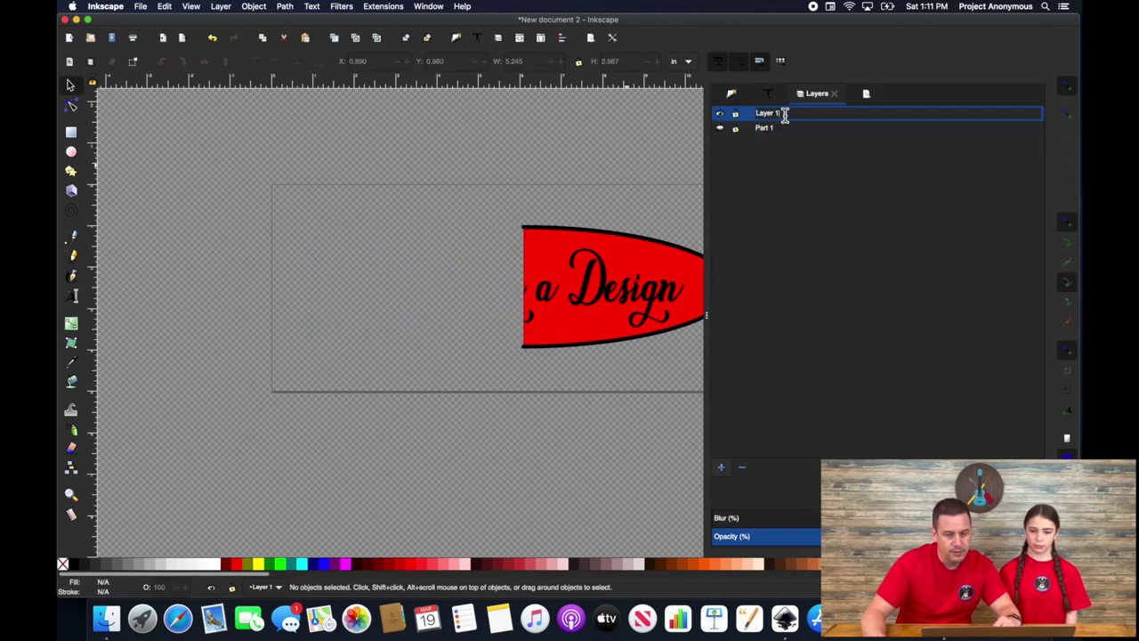
pyautogui.moveTo(508, 198); pyautogui.dragTo(493, 372)
pyautogui.rightClick(409, 260)
pyautogui.click(465, 422)
# Rename Layer 1 to 'Part 2' and toggle both layers' visibility to check the halves.
pyautogui.doubleClick(561, 258)
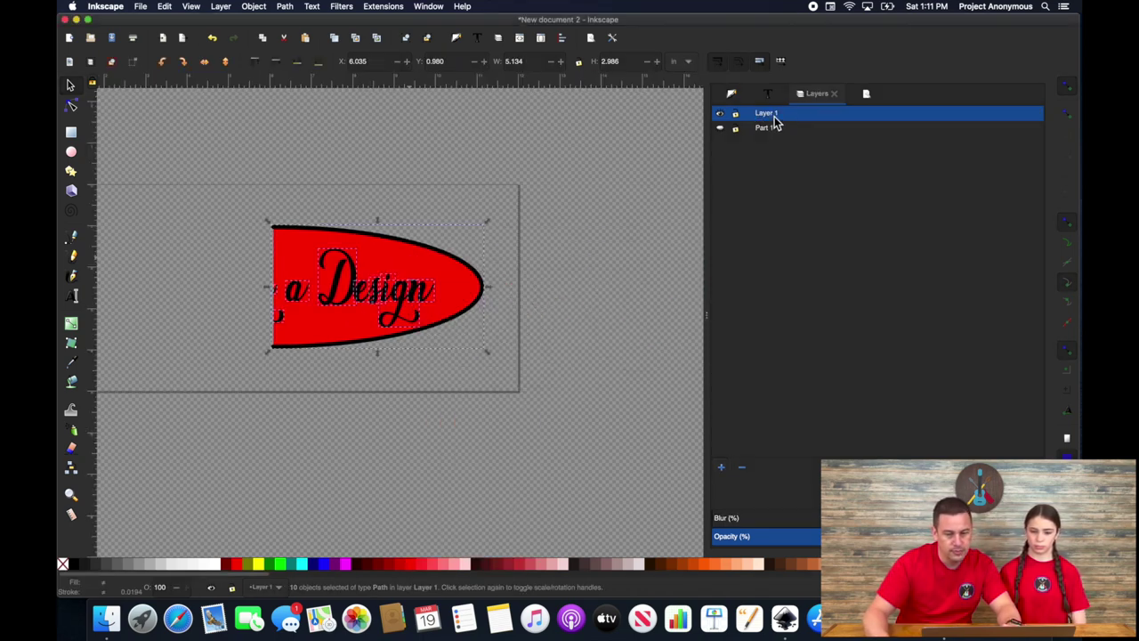
pyautogui.doubleClick(767, 113)
pyautogui.write('P')
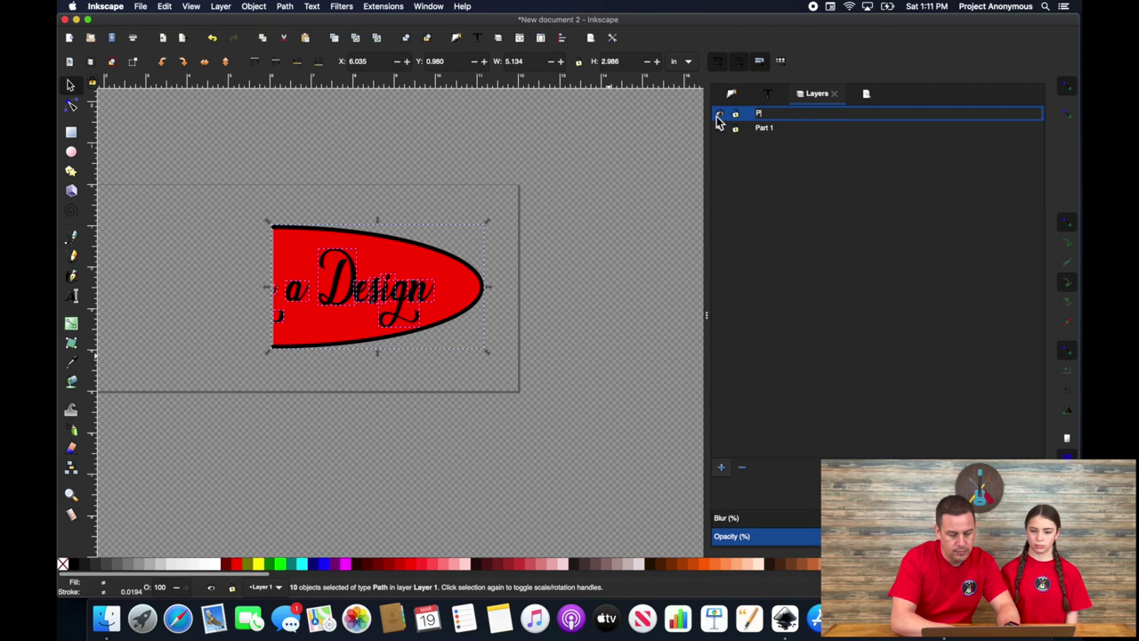
pyautogui.write('Rart 2')
pyautogui.press('Return')
pyautogui.click(719, 114)
pyautogui.click(720, 130)
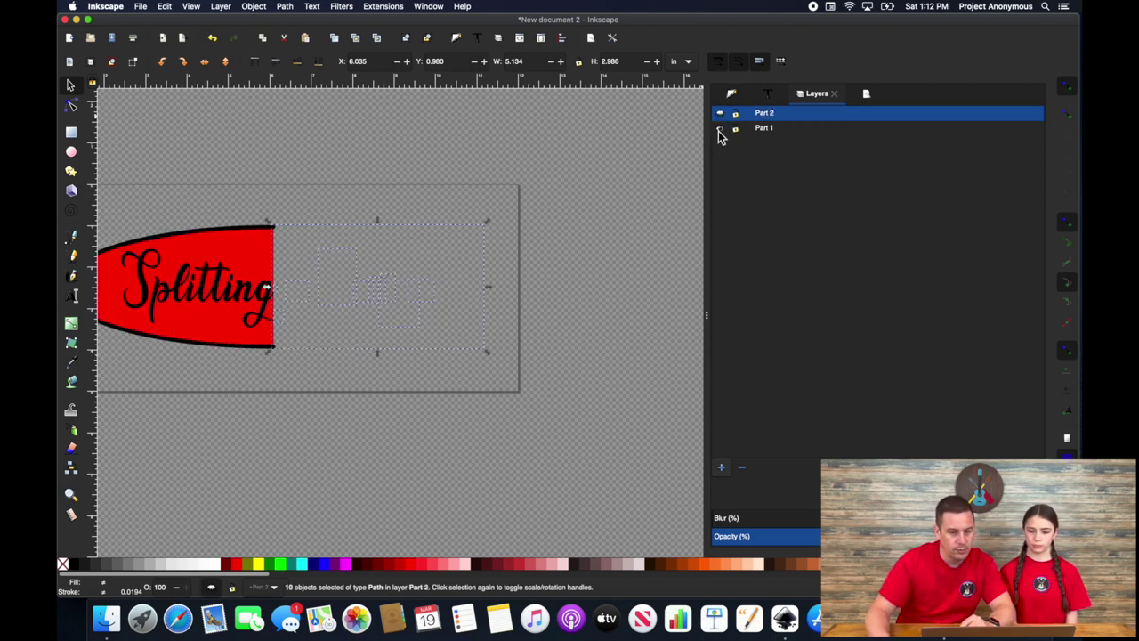
pyautogui.click(719, 114)
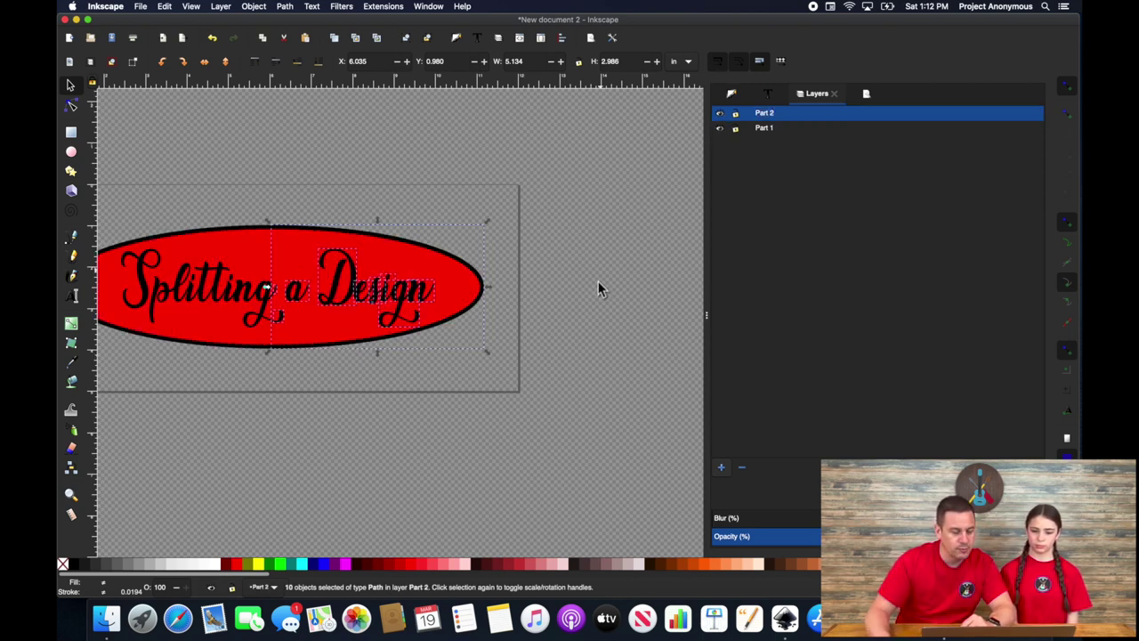
pyautogui.click(357, 385)
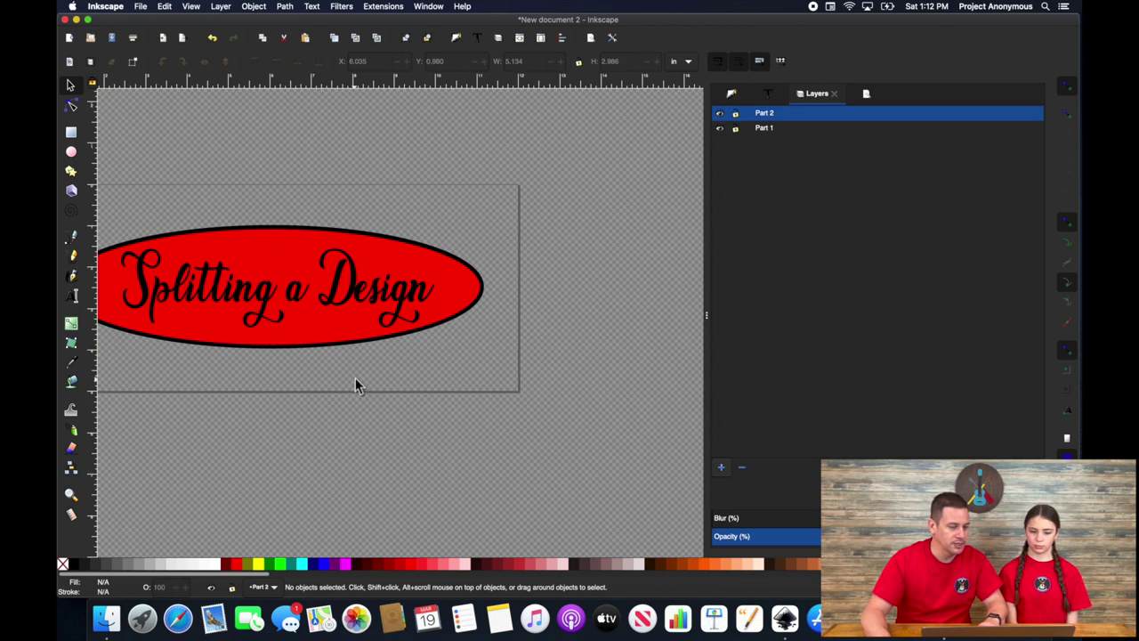
pyautogui.hscroll(-3, 356, 378)
pyautogui.scroll(-1, 355, 377)
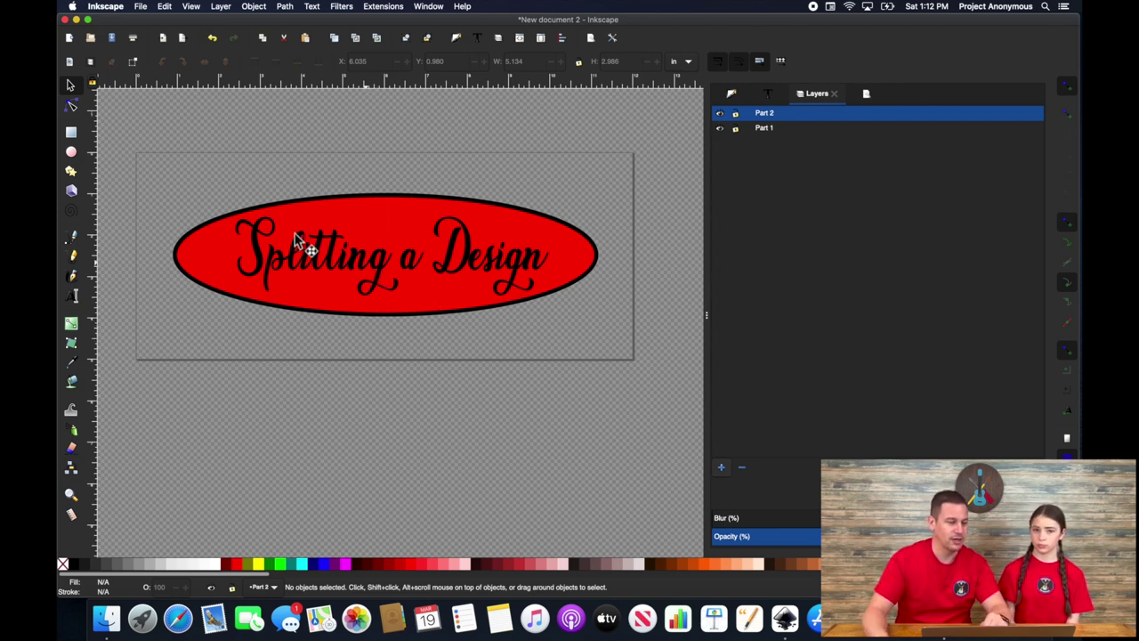
# Draw a tiny yellow ellipse, radius 0.041 in, just above the badge.
pyautogui.click(73, 153)
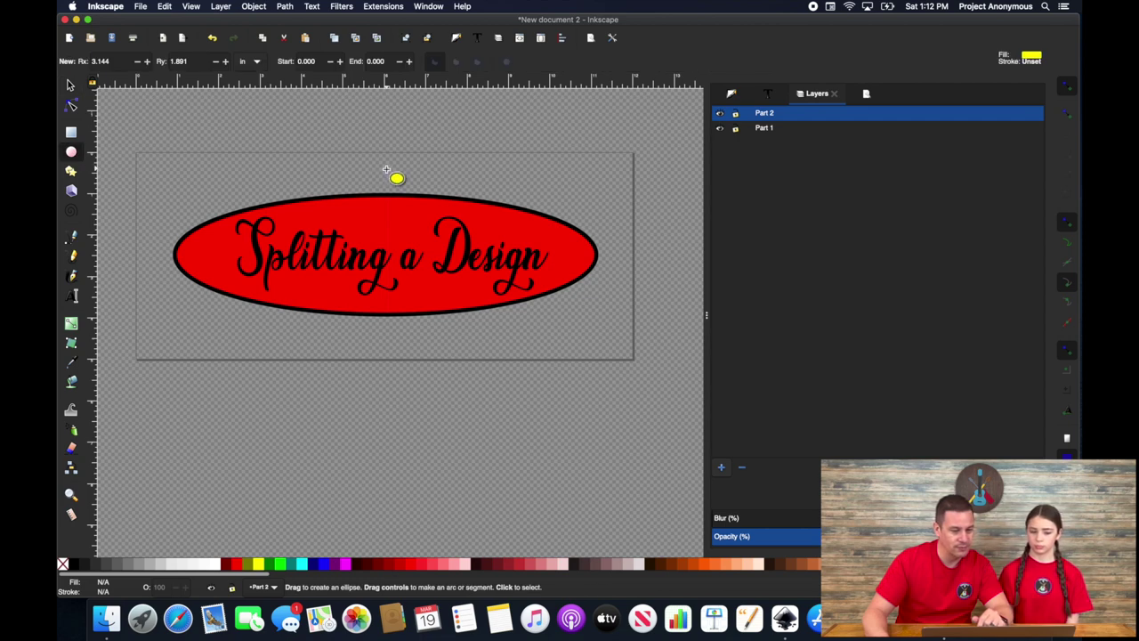
pyautogui.moveTo(389, 171); pyautogui.dragTo(394, 173)
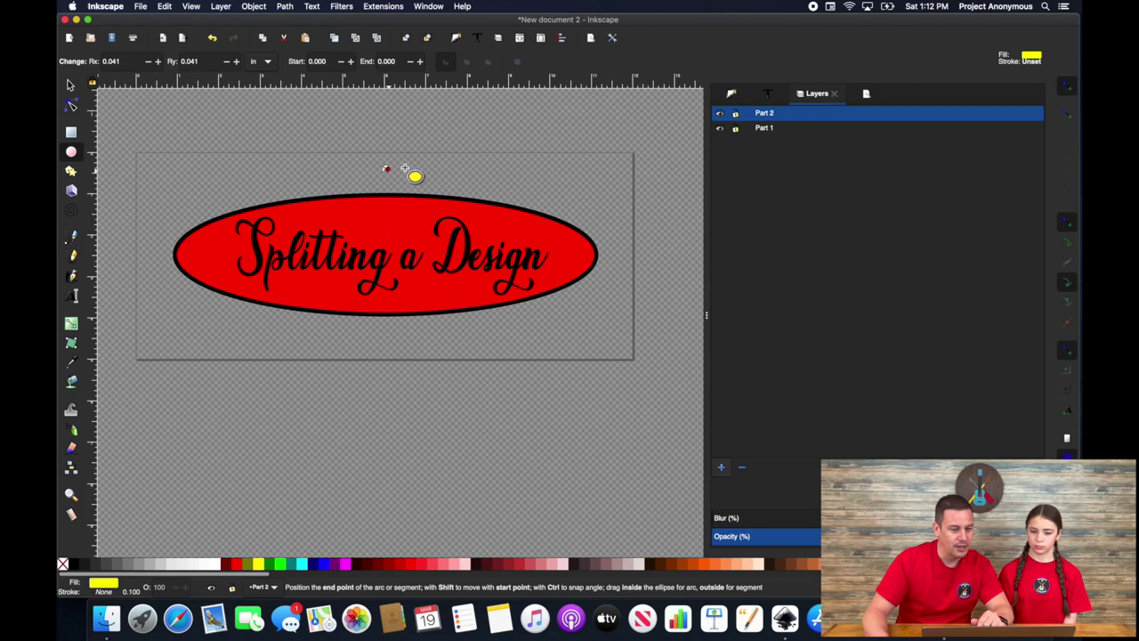